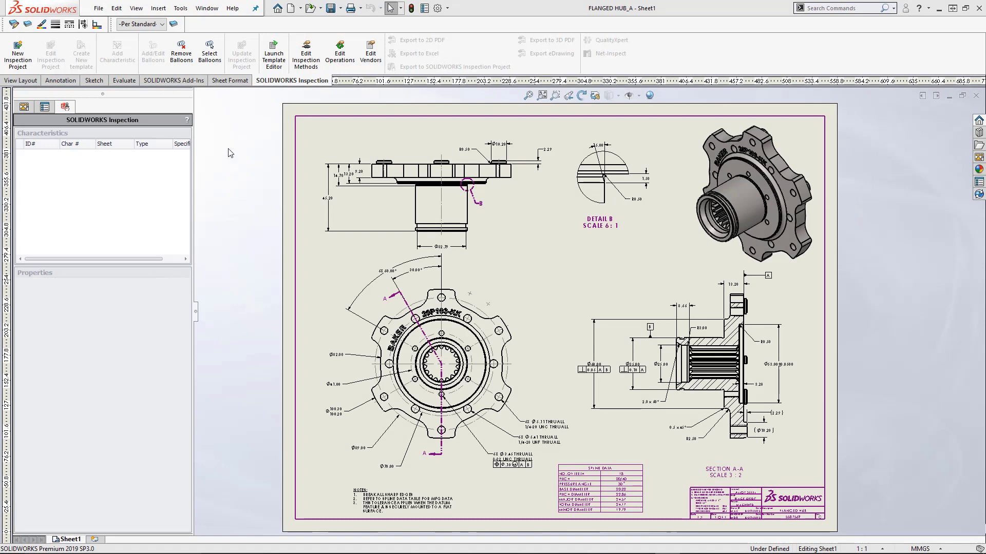
# - Start a new inspection project for the flanged hub drawing and link its part number to the model's A-0000782 property
pyautogui.click(18, 55)
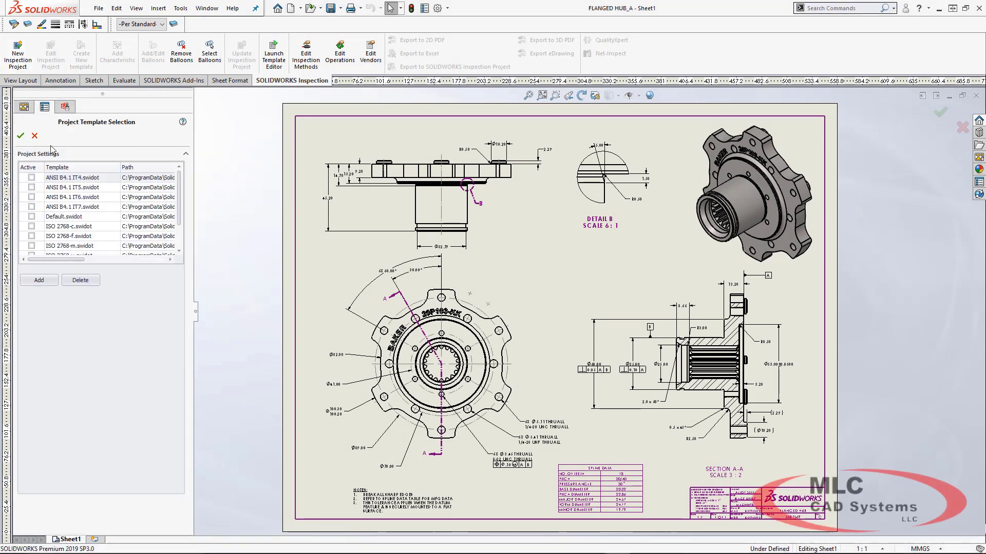
pyautogui.scroll(-1, 59, 226)
pyautogui.click(21, 137)
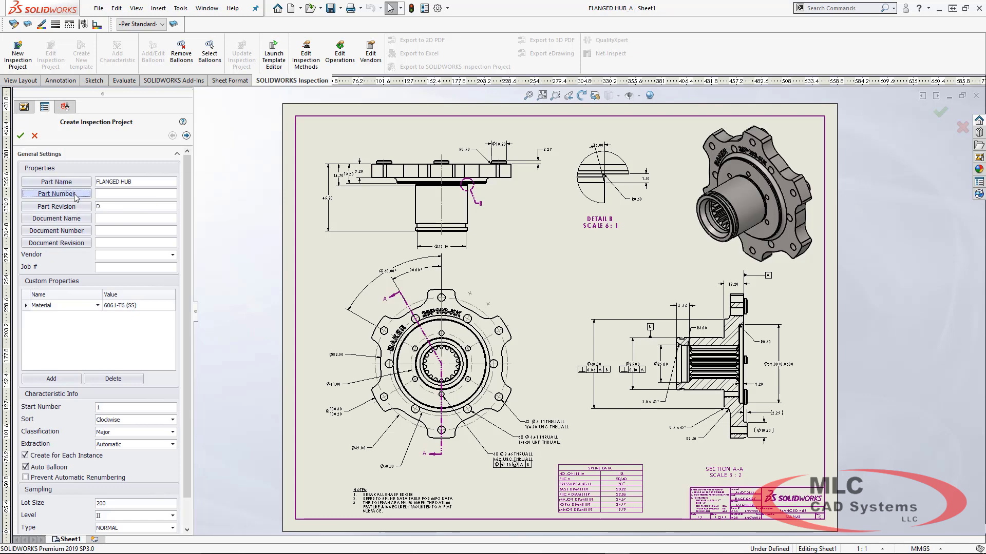
pyautogui.click(75, 195)
pyautogui.scroll(-1, 194, 91)
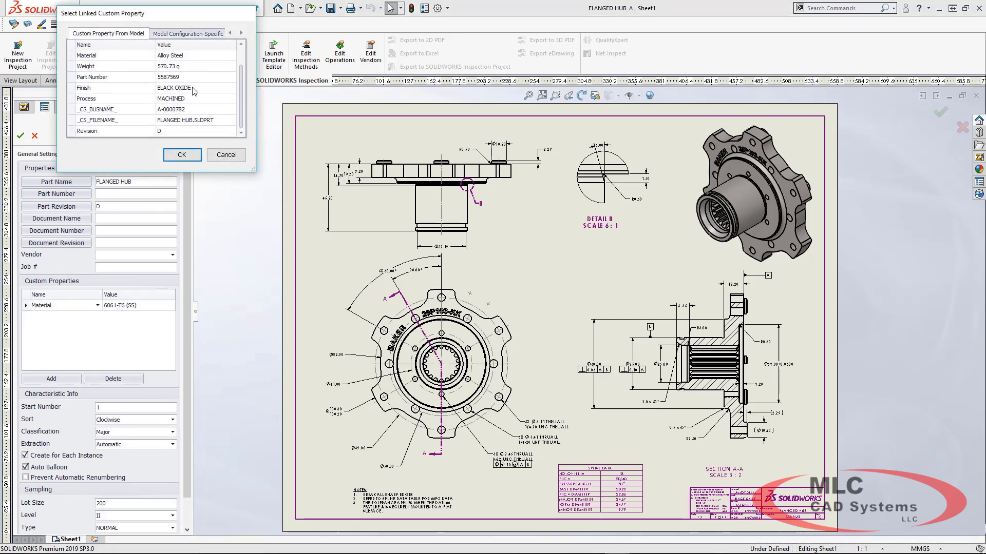
pyautogui.click(184, 110)
pyautogui.click(182, 154)
# - Link the document name, number and revision to the drawing properties FLANGED HUB.SLDDRW, A-0000781 and C
pyautogui.click(77, 231)
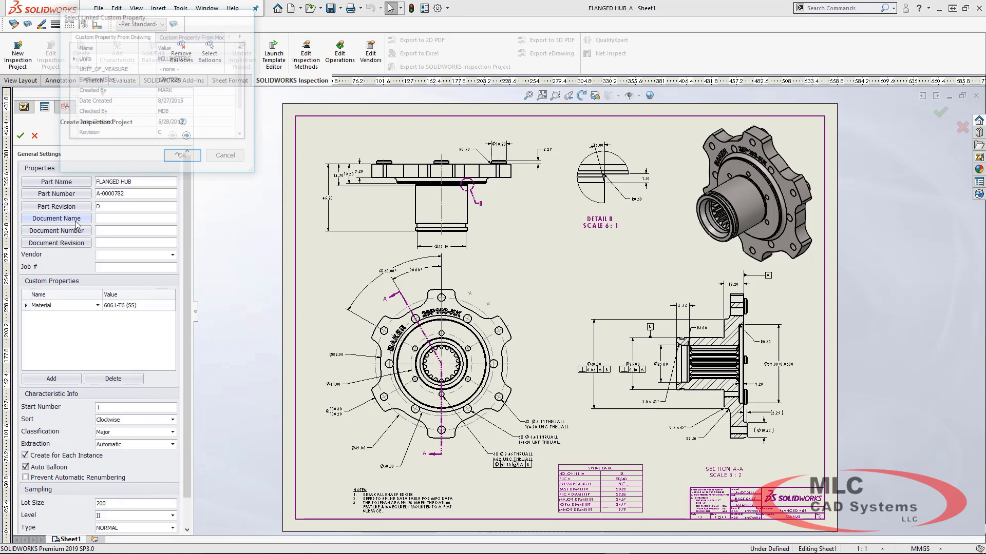
pyautogui.doubleClick(183, 134)
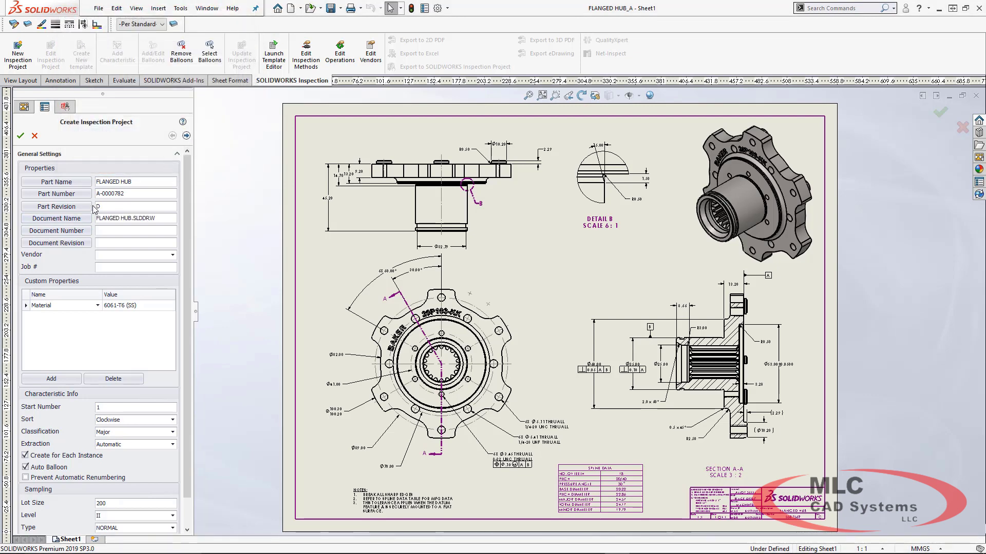
pyautogui.click(75, 231)
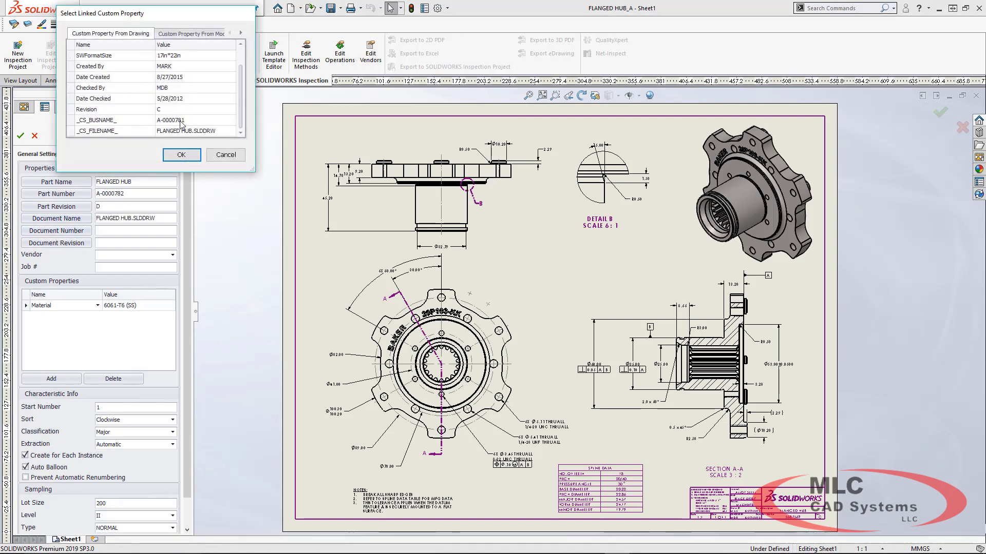
pyautogui.doubleClick(181, 121)
pyautogui.click(75, 243)
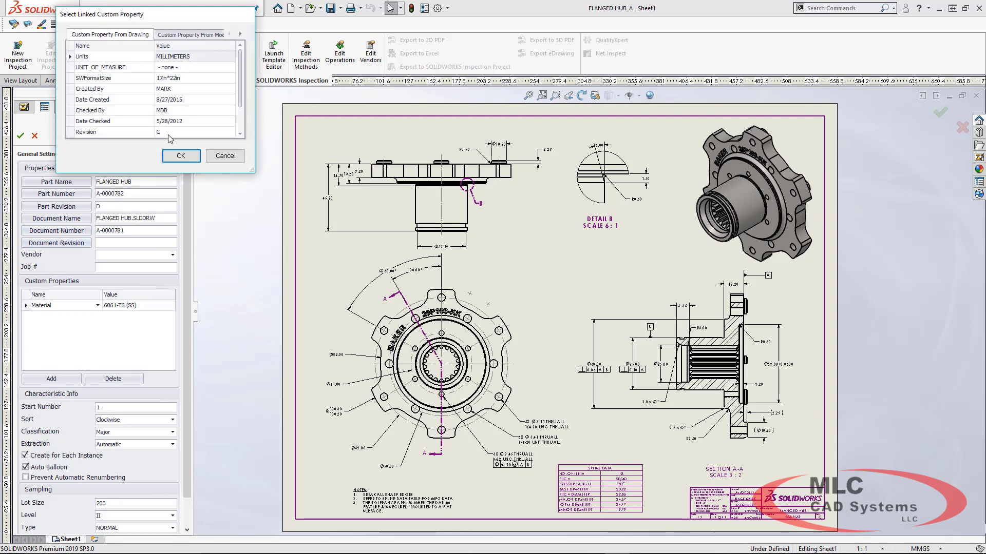
pyautogui.doubleClick(169, 134)
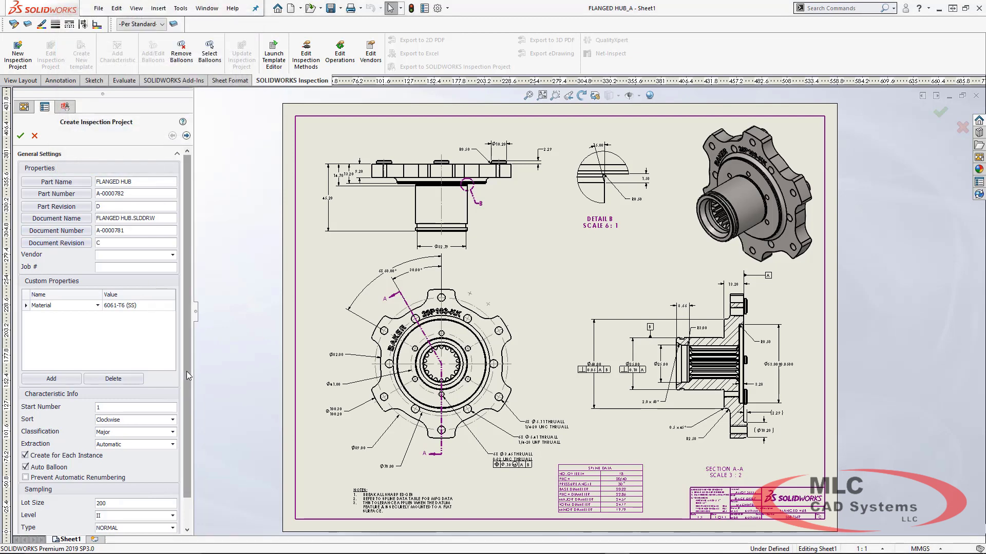
# - Set the sampling AQL to 0.15 and create the ballooned inspection project
pyautogui.scroll(-2, 187, 371)
pyautogui.click(173, 509)
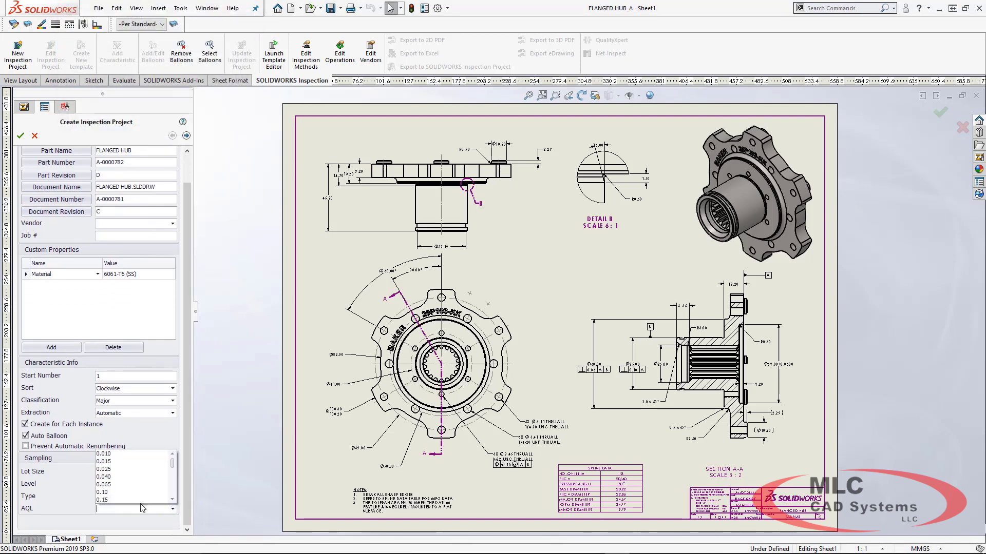
pyautogui.click(123, 500)
pyautogui.click(23, 135)
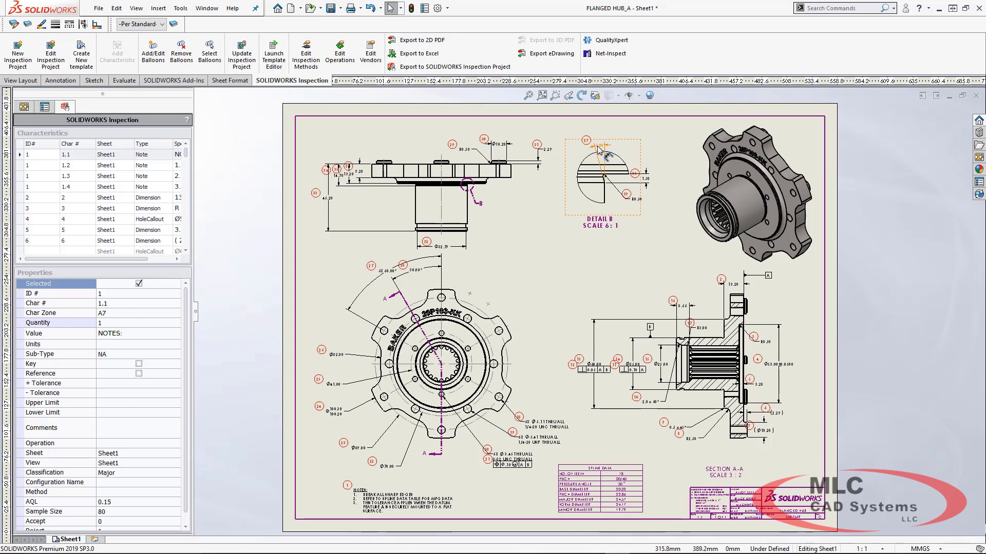
# - Delete the 2.29 and 8.66 dimensions and add a horizontal one from the pin's centreline to the flange's outer edge in the upper side view
pyautogui.click(548, 150)
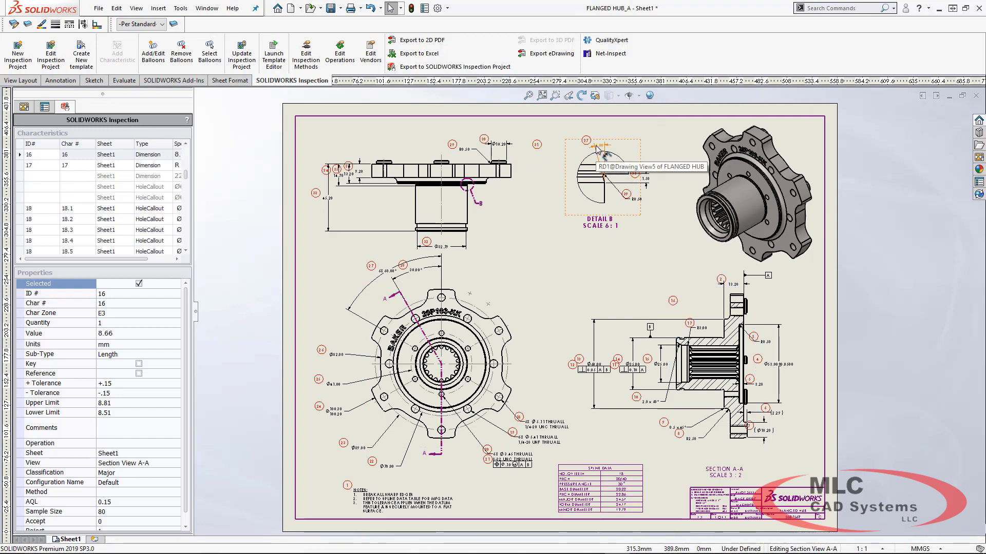
pyautogui.click(61, 80)
pyautogui.click(18, 50)
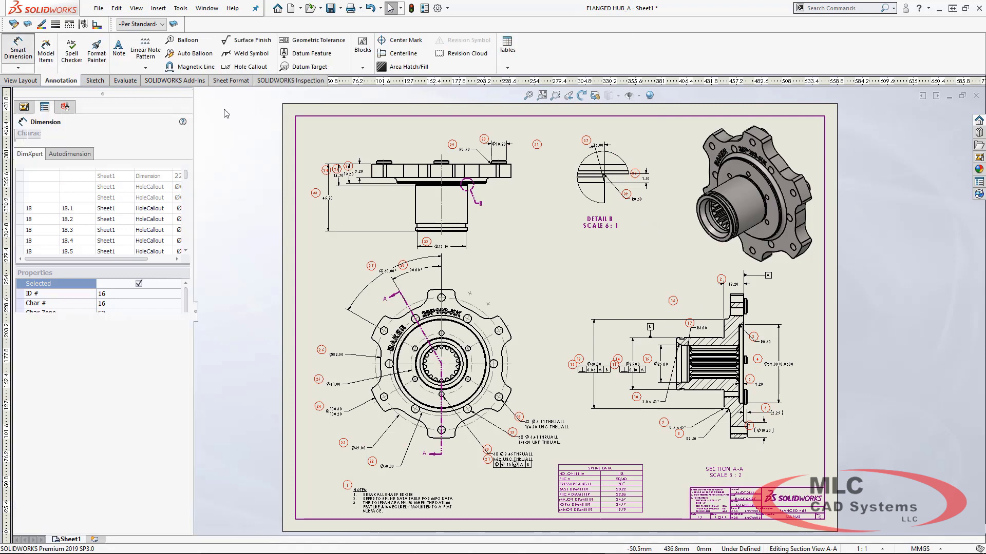
pyautogui.click(511, 172)
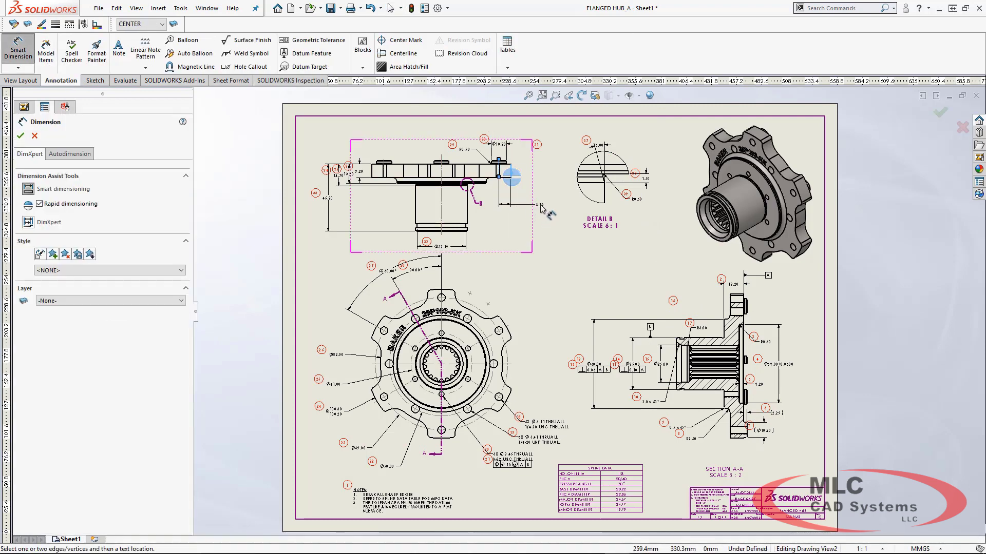
pyautogui.click(539, 205)
pyautogui.press('Escape')
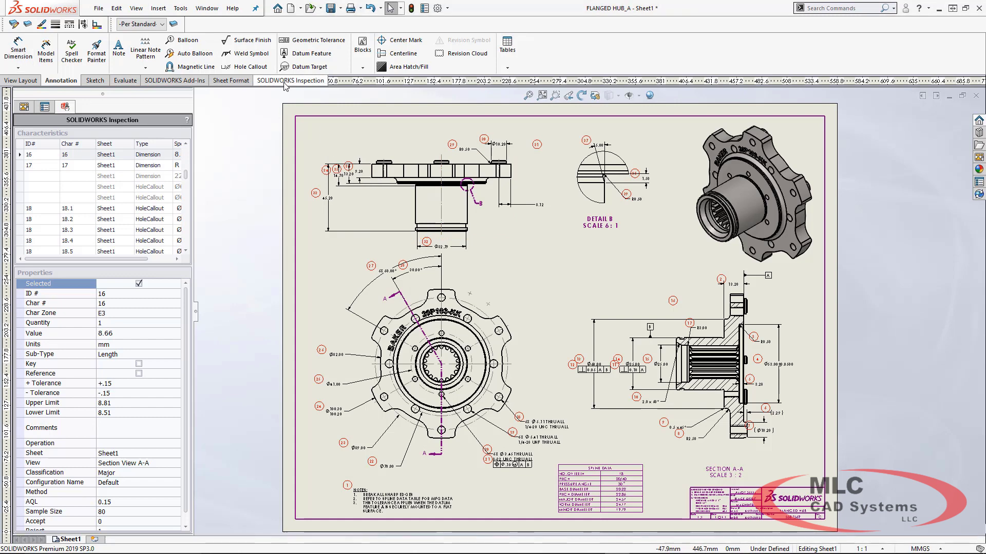
# - Update the inspection project and accept the annotation changes, including the newly added 8.12 dimension at the end of the characteristics list
pyautogui.click(290, 81)
pyautogui.click(241, 57)
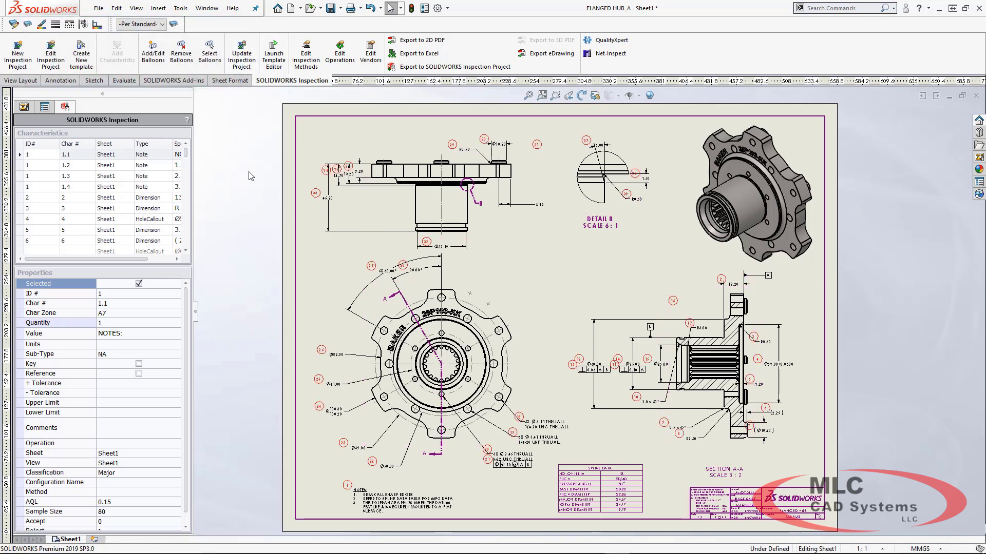
pyautogui.moveTo(193, 188); pyautogui.dragTo(241, 188)
pyautogui.moveTo(234, 153); pyautogui.dragTo(237, 257)
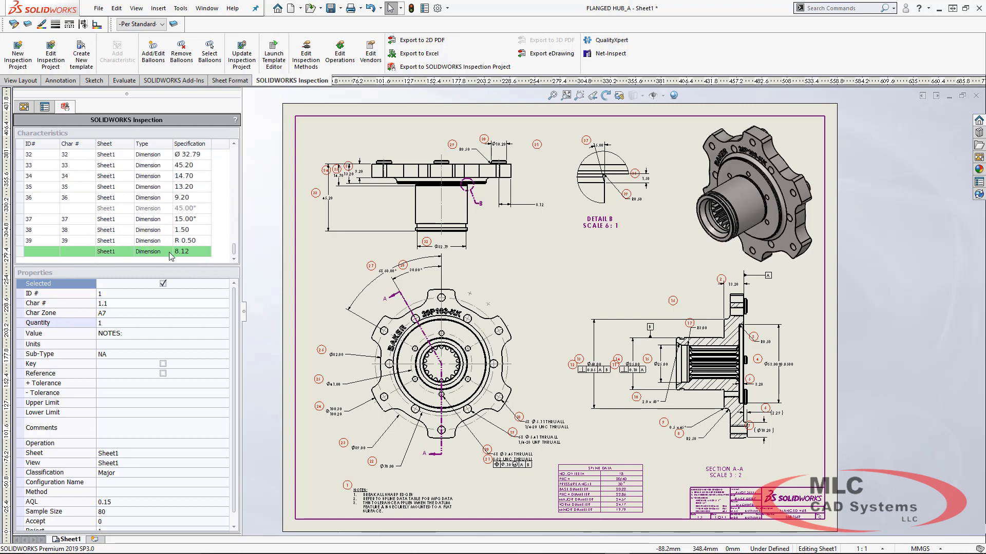
pyautogui.rightClick(171, 256)
pyautogui.click(242, 270)
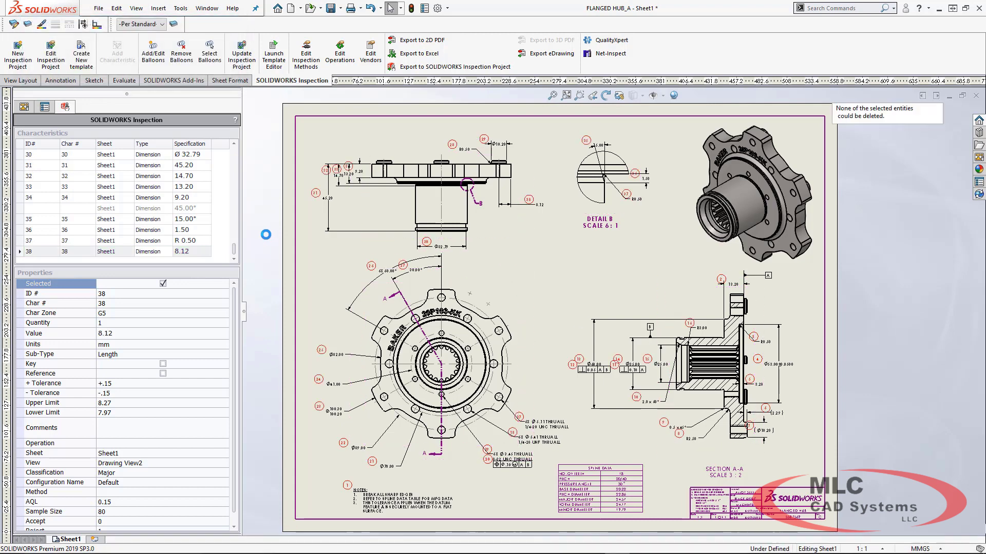
# - Export the inspection project to Excel with the AS9102 template as FLANGED HUB_A.xls and review the characteristics on Form3
pyautogui.click(435, 57)
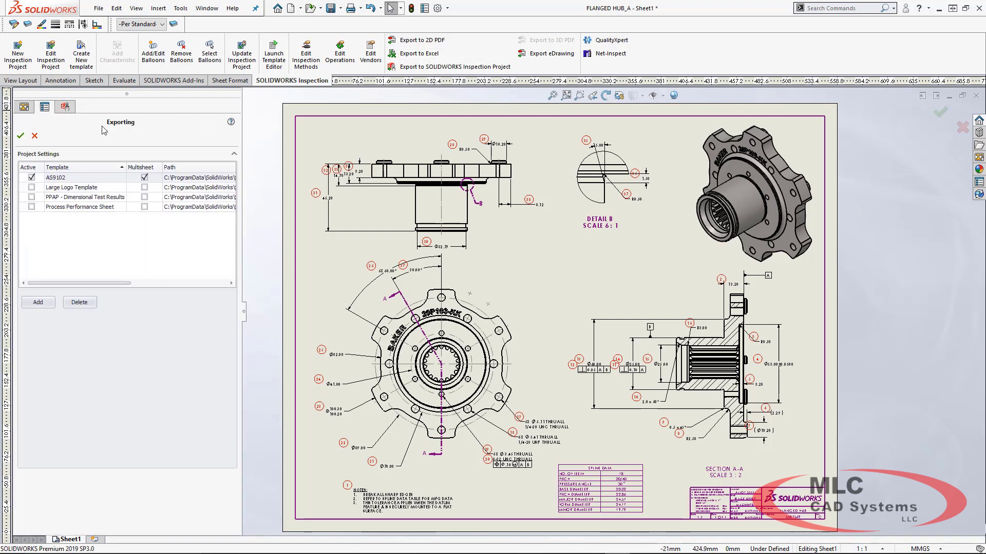
pyautogui.click(21, 136)
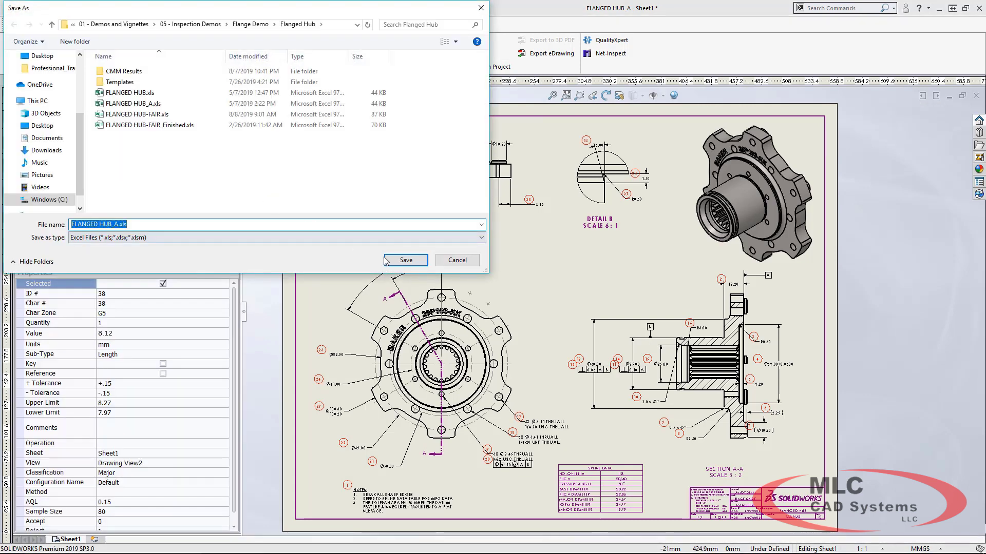
pyautogui.click(386, 261)
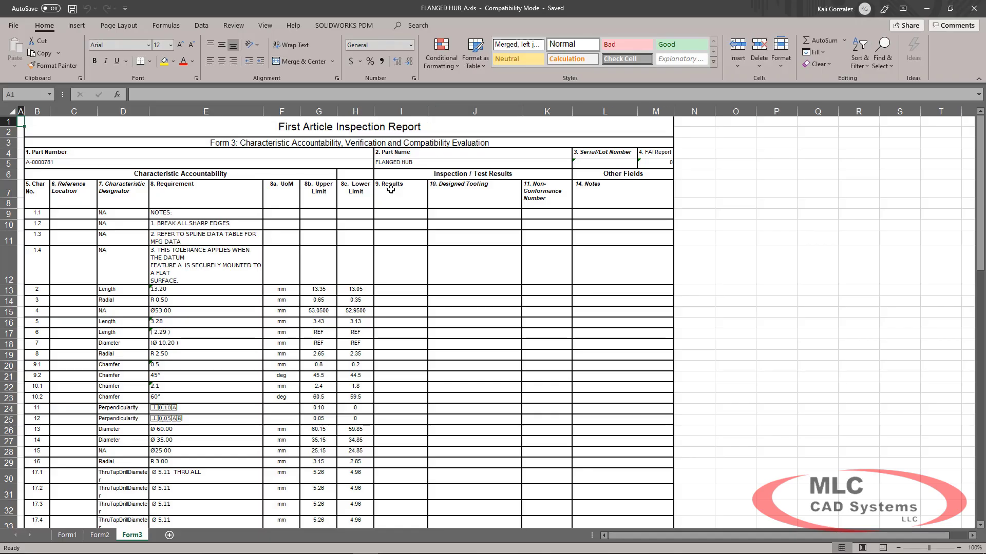
pyautogui.scroll(-8, 363, 225)
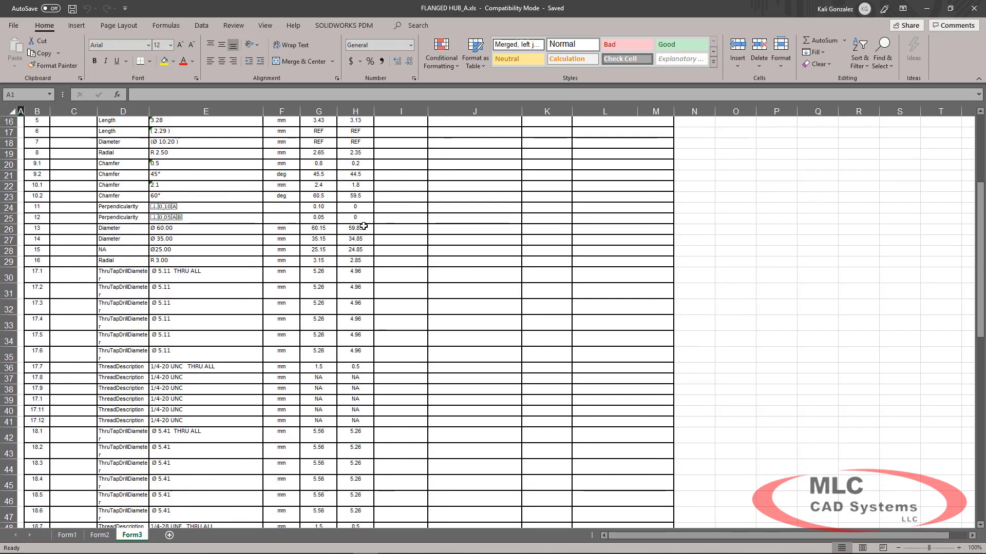
pyautogui.scroll(-9, 363, 226)
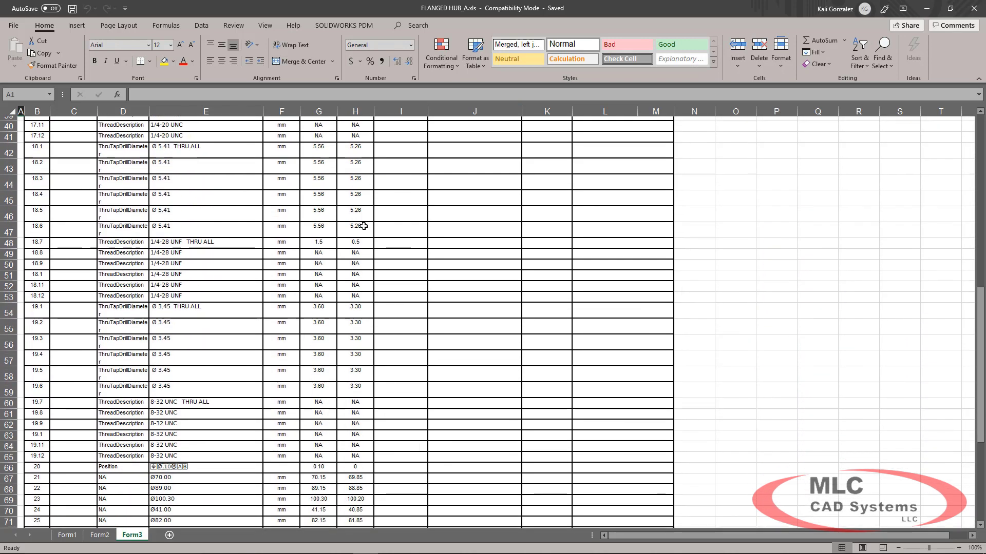
pyautogui.scroll(-5, 364, 226)
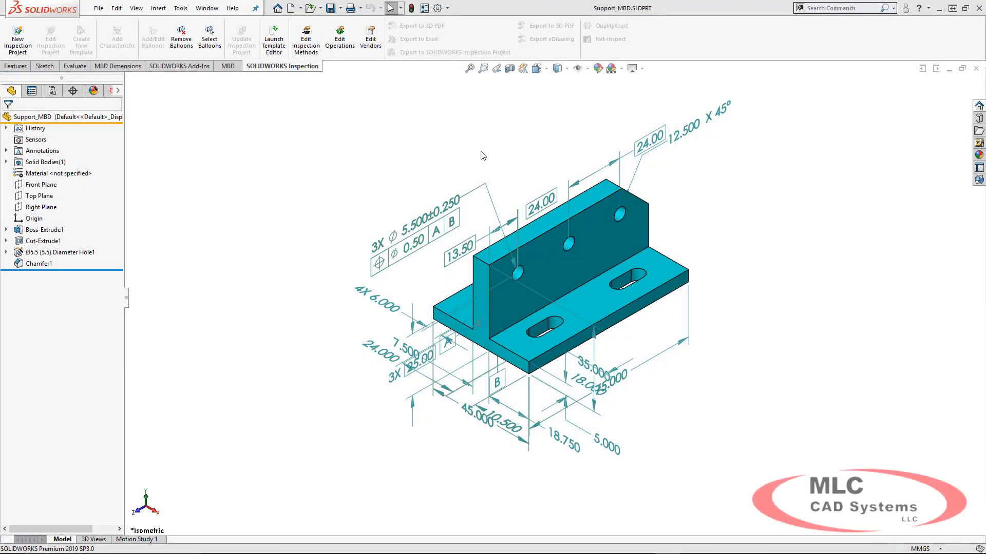
# - Create a new inspection project for the Support_MBD part with overridden dimension values included in the extraction
pyautogui.click(16, 38)
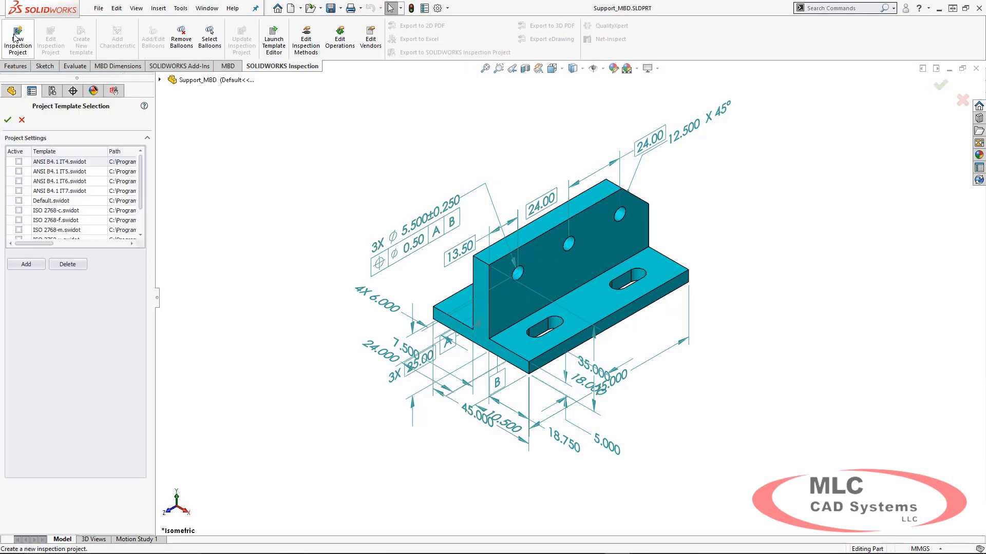
pyautogui.doubleClick(7, 127)
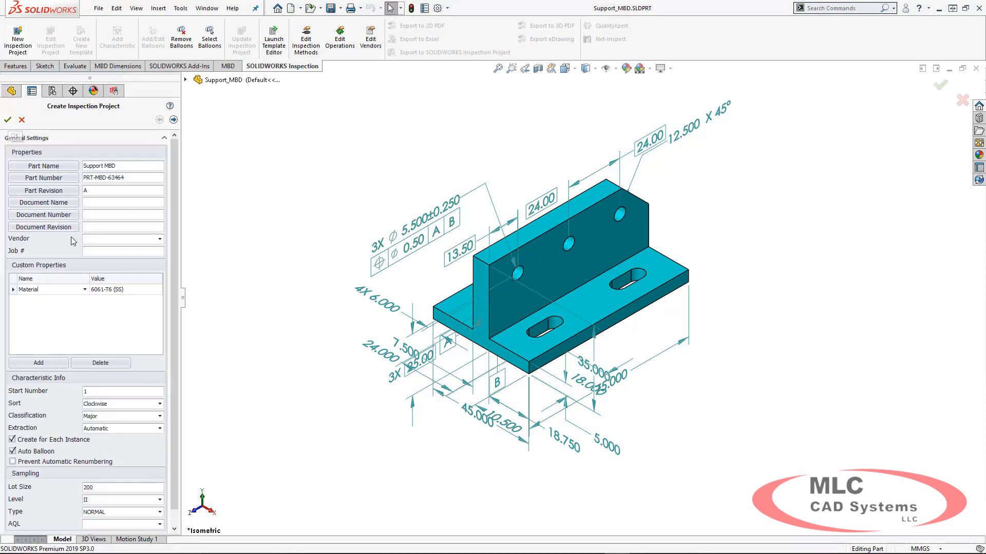
pyautogui.click(173, 120)
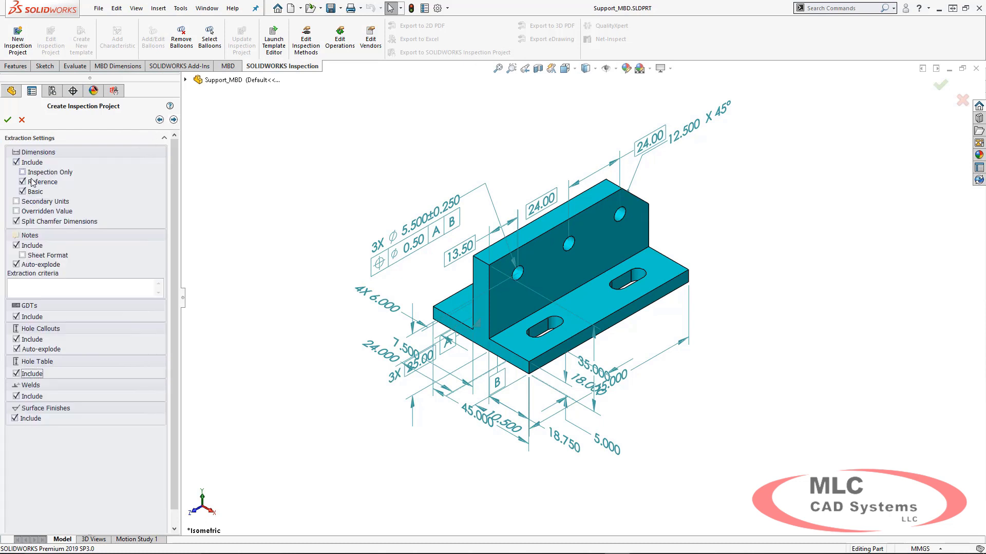
pyautogui.click(18, 211)
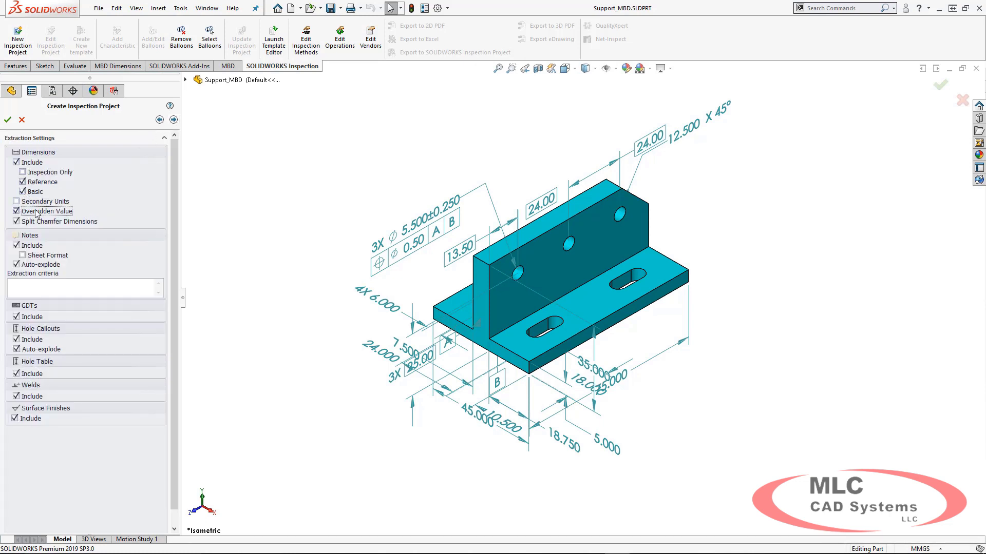
pyautogui.click(8, 120)
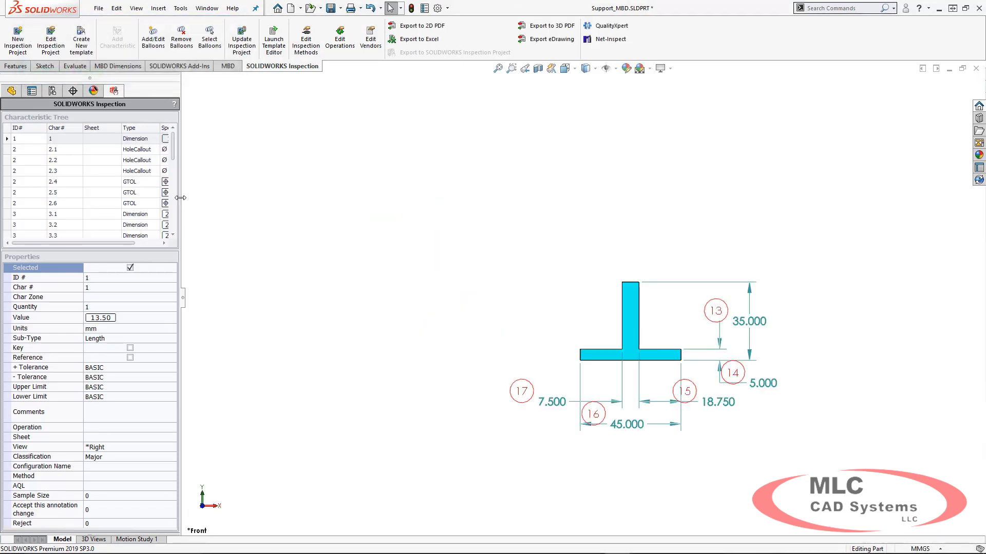
# - Widen the characteristic tree to show the full specifications and view the ballooned support in isometric orientation
pyautogui.moveTo(180, 198); pyautogui.dragTo(260, 198)
pyautogui.moveTo(204, 128); pyautogui.dragTo(252, 139)
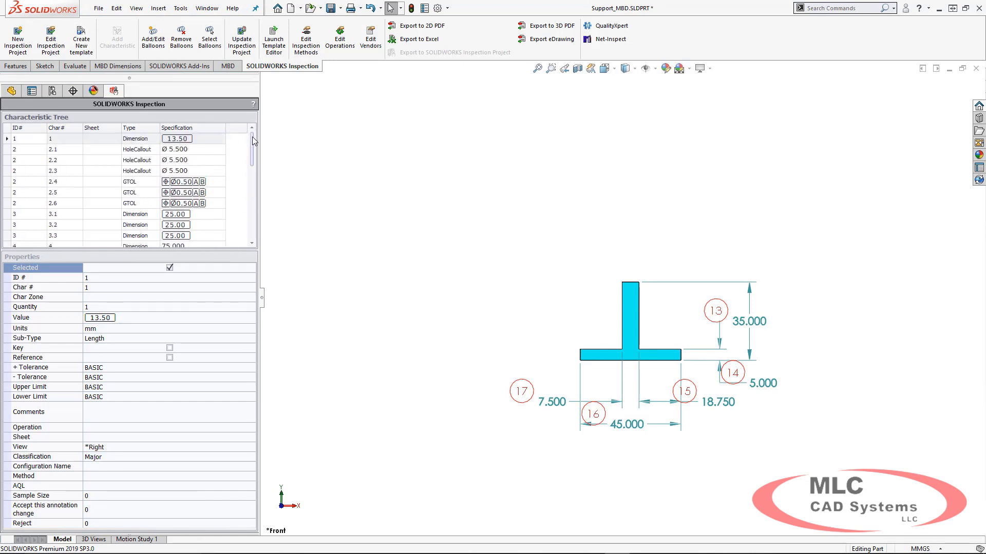
pyautogui.hotkey('ctrl', '7')
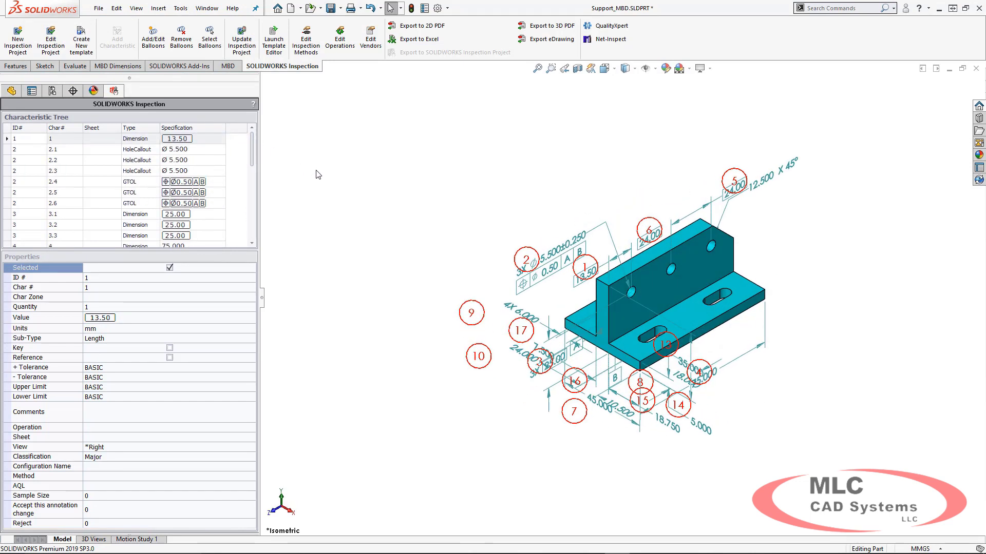
# - Export the support's inspection project to Excel as Support_MBD.xls and switch to Excel to review Form3
pyautogui.click(437, 41)
pyautogui.click(8, 119)
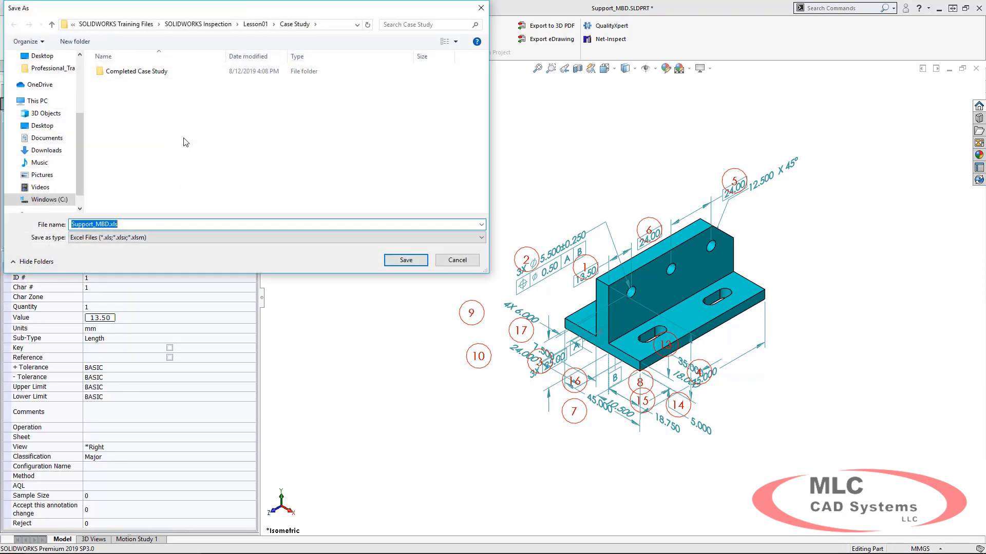
pyautogui.click(405, 260)
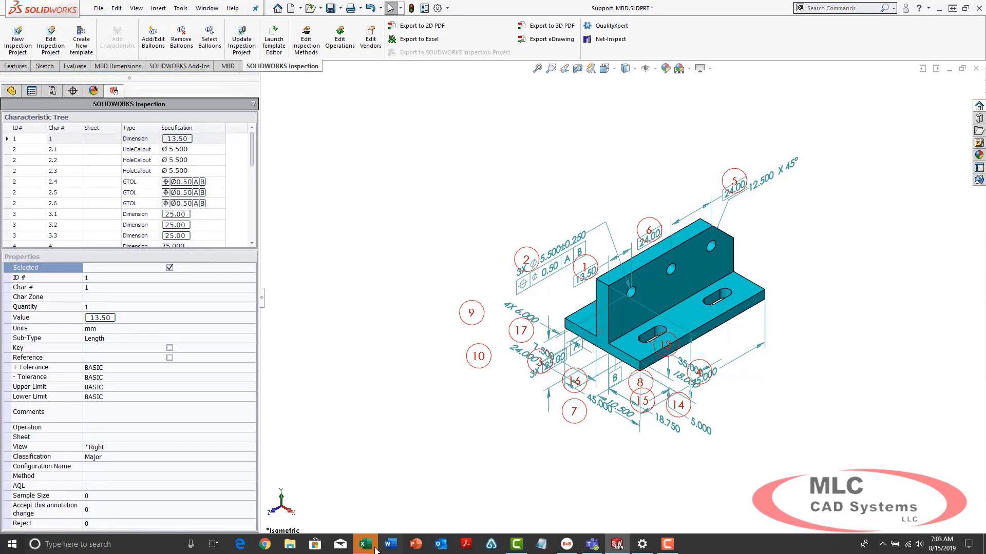
pyautogui.click(375, 550)
pyautogui.scroll(-4, 273, 229)
pyautogui.scroll(2, 273, 235)
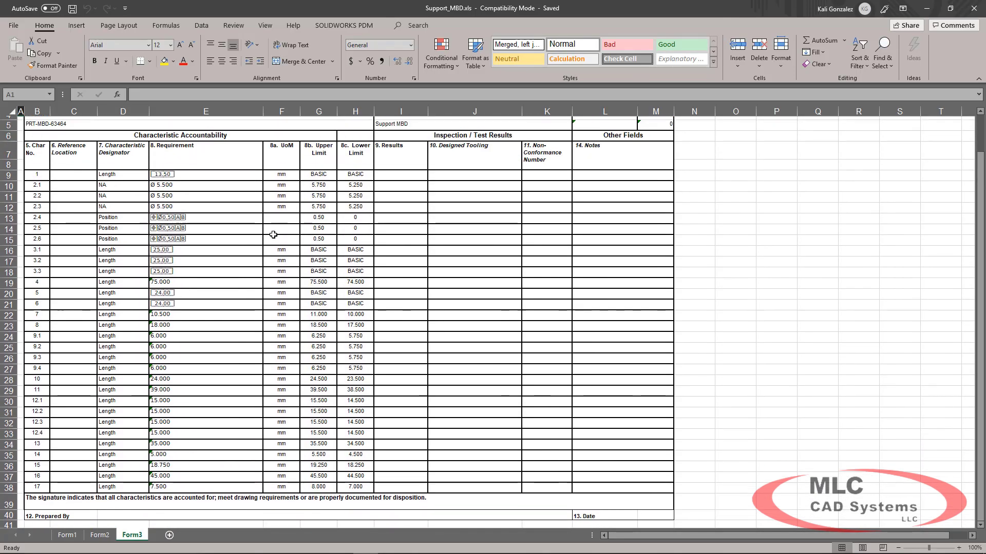
pyautogui.scroll(2, 273, 234)
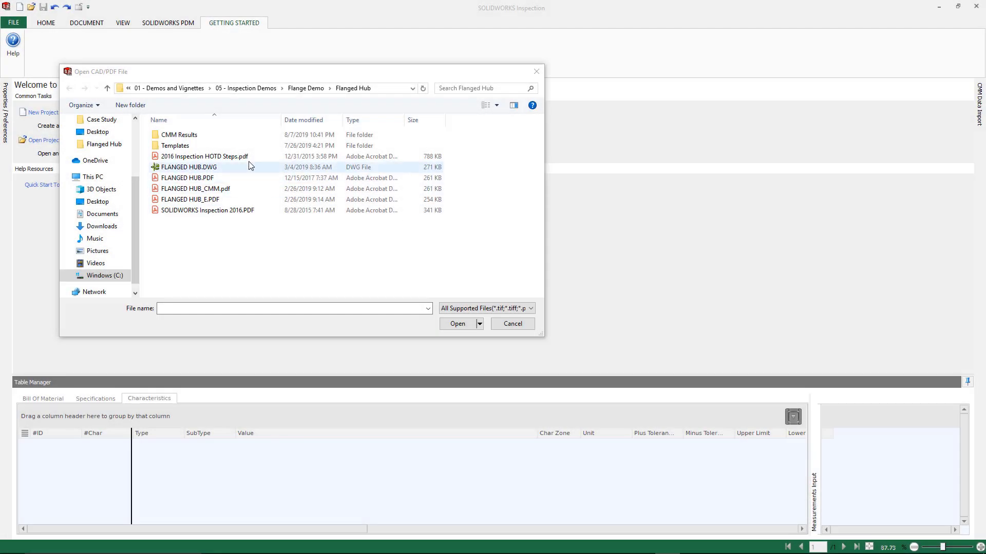
# - Load FLANGED HUB.PDF as the drawing for a new project in standalone SOLIDWORKS Inspection
pyautogui.click(187, 178)
pyautogui.click(458, 324)
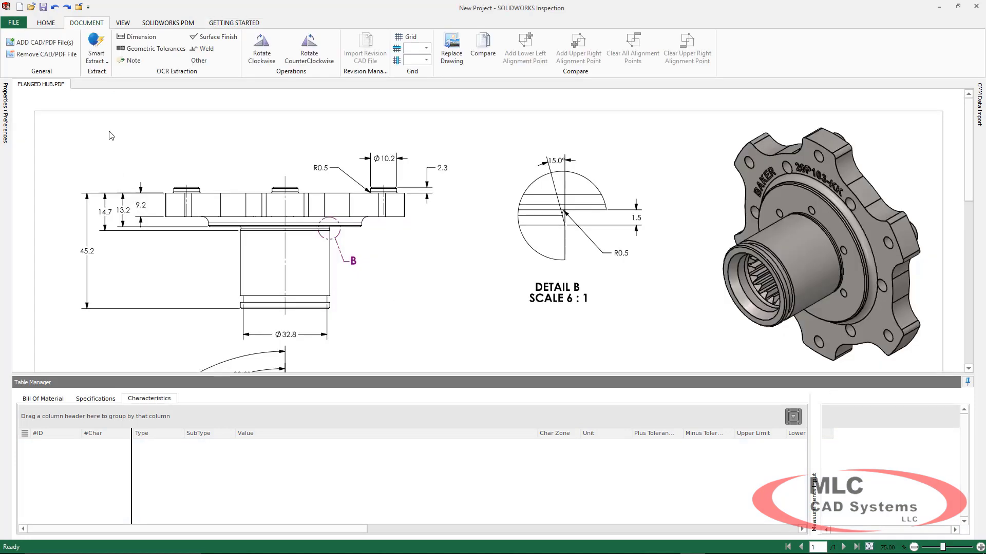
# - Start dimension OCR extraction, accept the project properties, and extract the 45.2 overall length dimension
pyautogui.click(122, 22)
pyautogui.click(369, 49)
pyautogui.moveTo(59, 163); pyautogui.dragTo(147, 284)
pyautogui.click(98, 24)
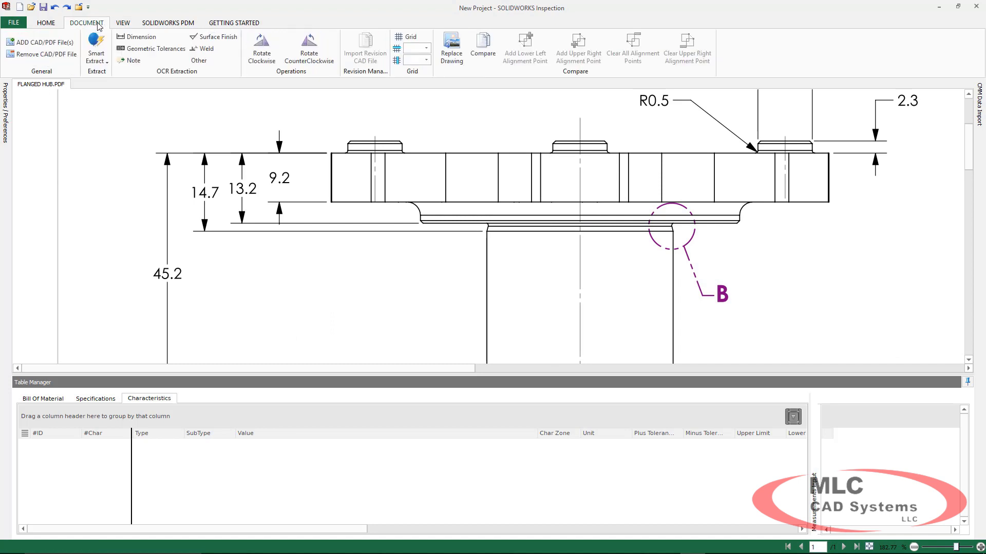
pyautogui.click(136, 37)
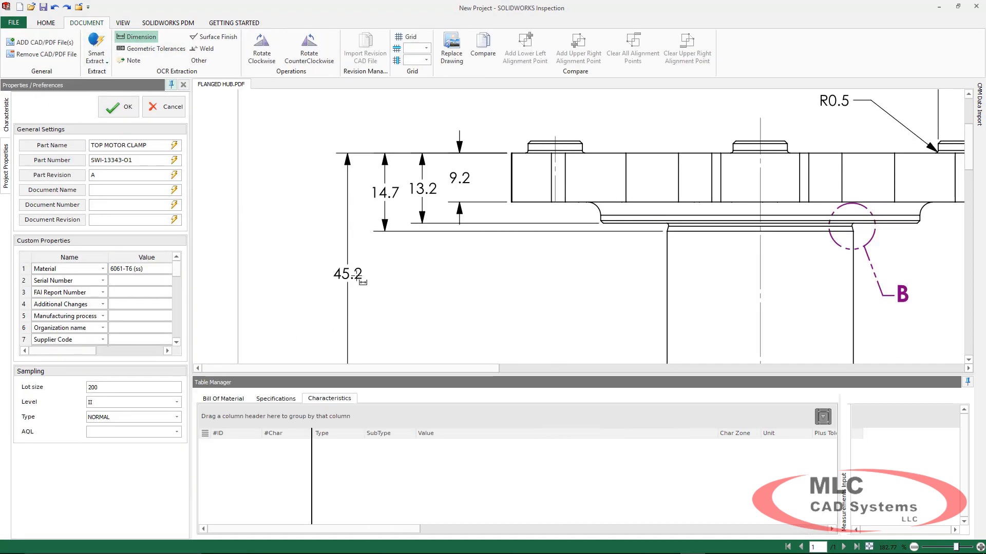
pyautogui.scroll(4, 362, 283)
pyautogui.click(122, 108)
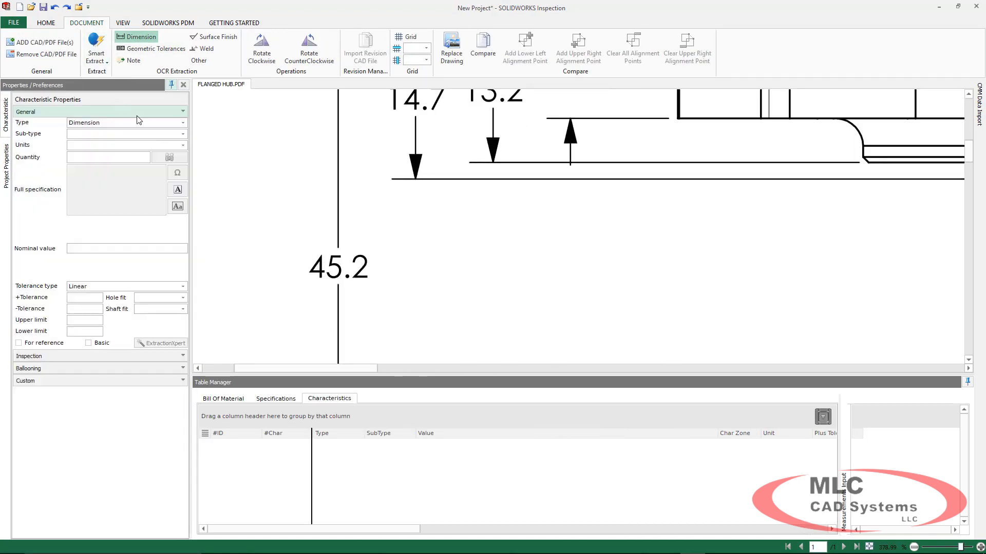
pyautogui.moveTo(306, 249); pyautogui.dragTo(380, 283)
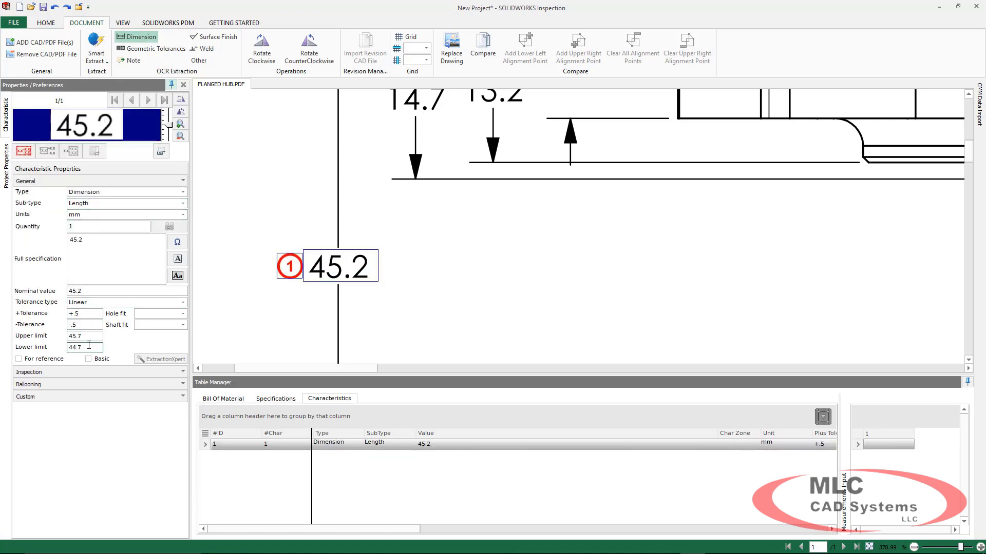
# - Extract the 14.7, 13.2, 9.2, R0.5, Ø10.2 and 2.3 dimensions from the hub's side view
pyautogui.scroll(-3, 490, 251)
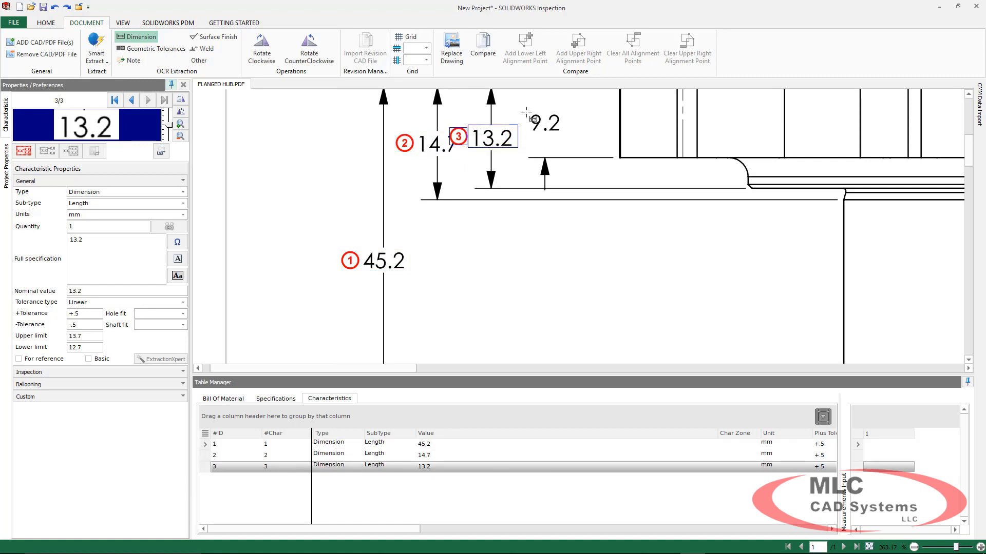
pyautogui.moveTo(406, 369); pyautogui.dragTo(502, 370)
pyautogui.scroll(3, 723, 218)
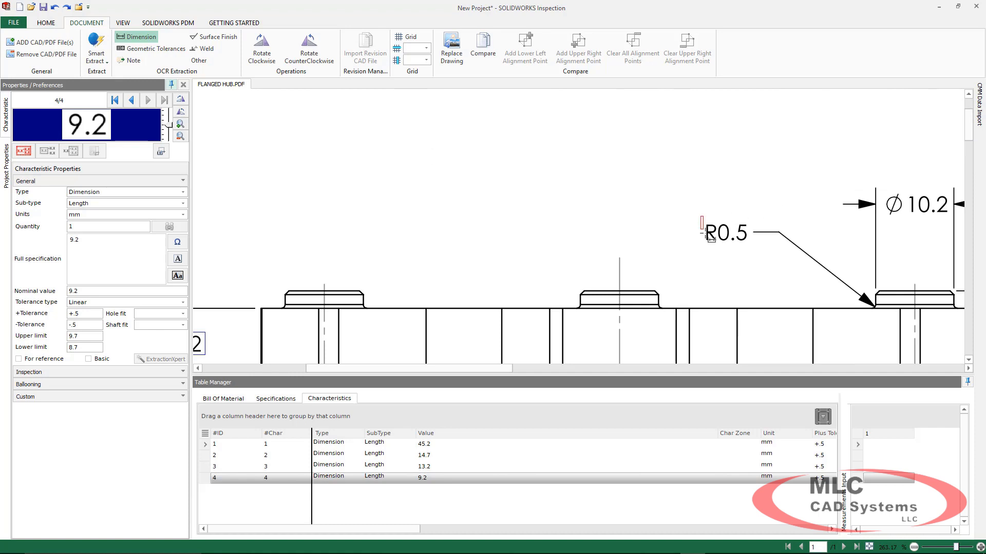
pyautogui.moveTo(490, 369); pyautogui.dragTo(616, 369)
pyautogui.click(472, 222)
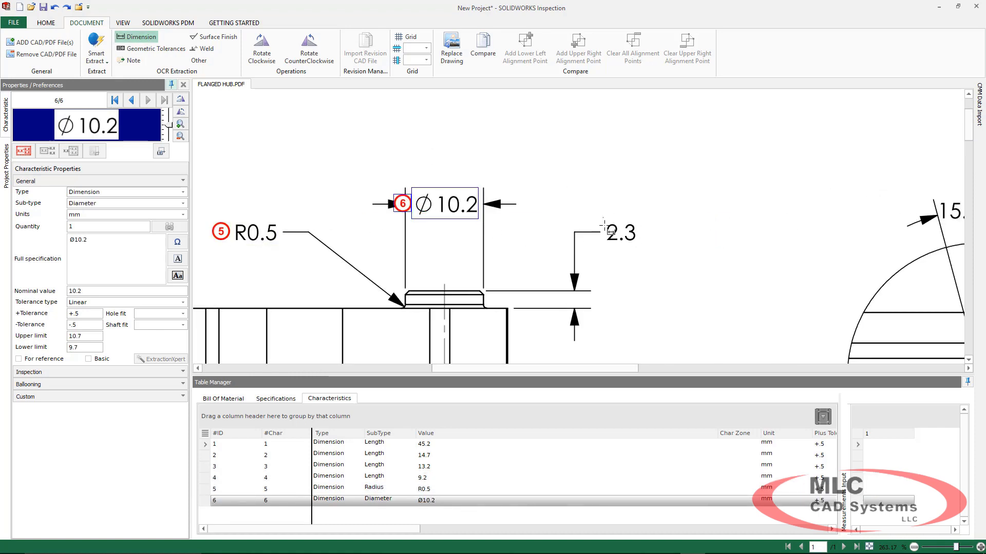
pyautogui.click(645, 251)
# - Extract the 15.0° angle, R0.5 radius and 1.5 length dimensions from Detail B
pyautogui.click(949, 211)
pyautogui.scroll(2, 821, 231)
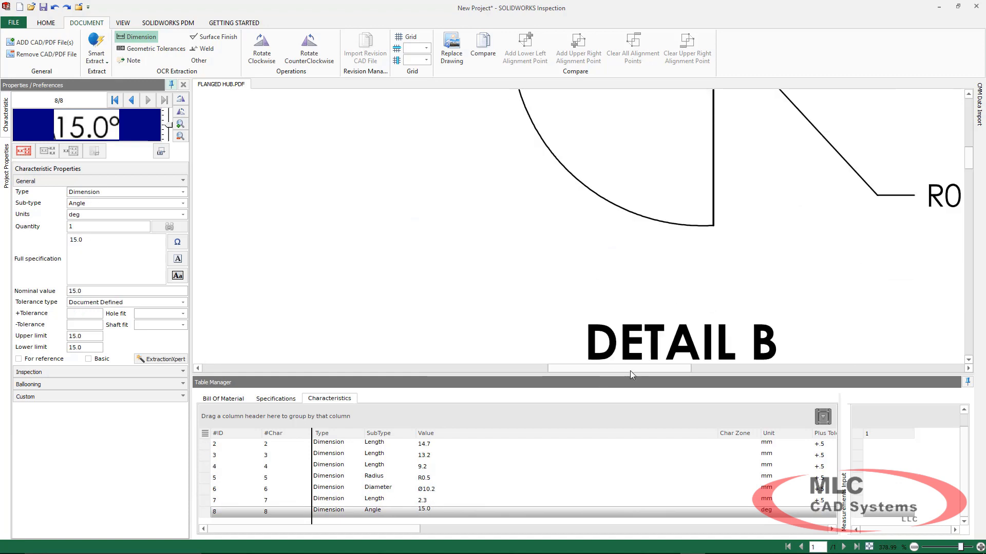
pyautogui.moveTo(629, 371); pyautogui.dragTo(687, 370)
pyautogui.click(651, 212)
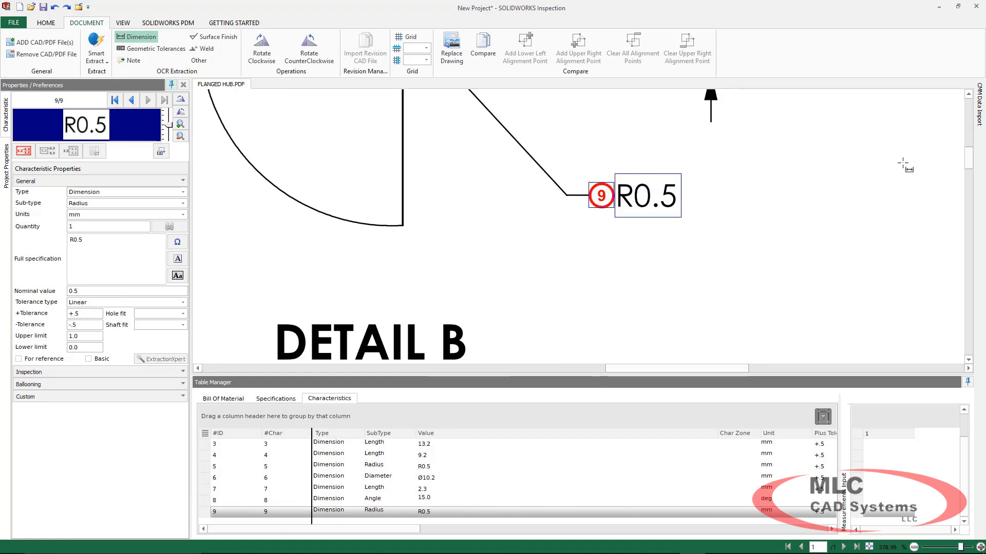
pyautogui.scroll(3, 903, 165)
pyautogui.moveTo(733, 260); pyautogui.dragTo(744, 277)
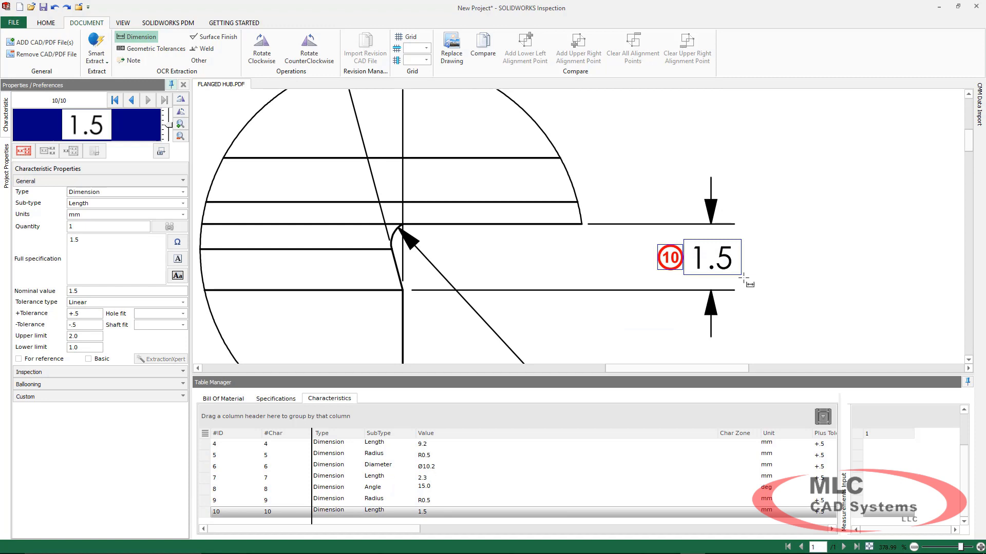
# - Extract the Ø32.8 shaft diameter below the side view and the 30.0° angle above the flange view
pyautogui.moveTo(716, 372); pyautogui.dragTo(472, 369)
pyautogui.moveTo(969, 144); pyautogui.dragTo(970, 185)
pyautogui.moveTo(467, 220); pyautogui.dragTo(567, 268)
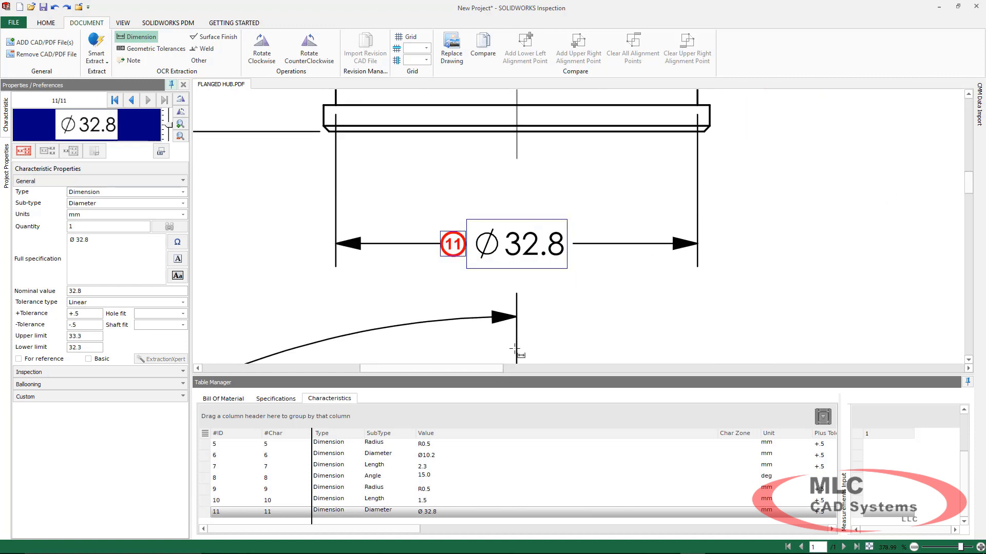
pyautogui.moveTo(967, 185); pyautogui.dragTo(967, 198)
pyautogui.moveTo(467, 367); pyautogui.dragTo(445, 367)
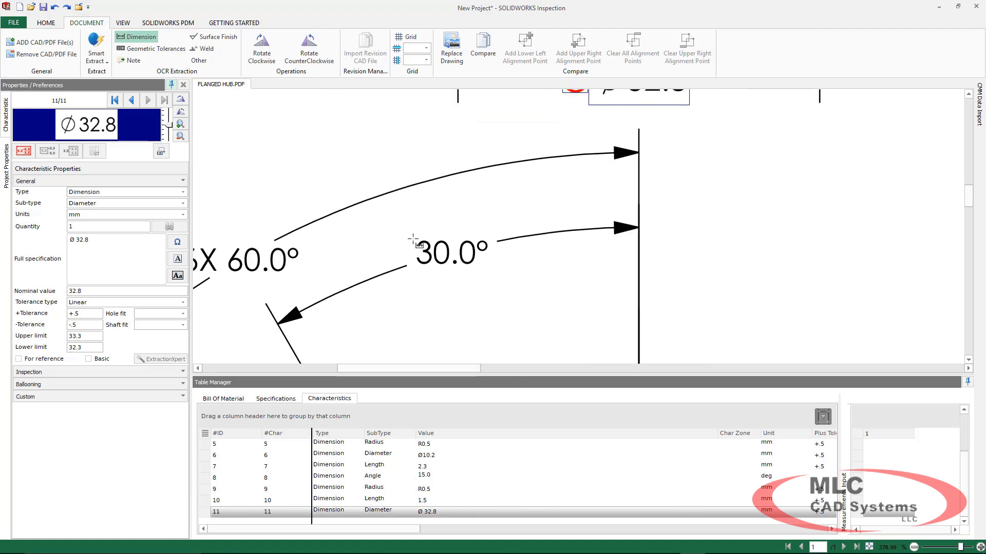
pyautogui.moveTo(480, 273); pyautogui.dragTo(495, 270)
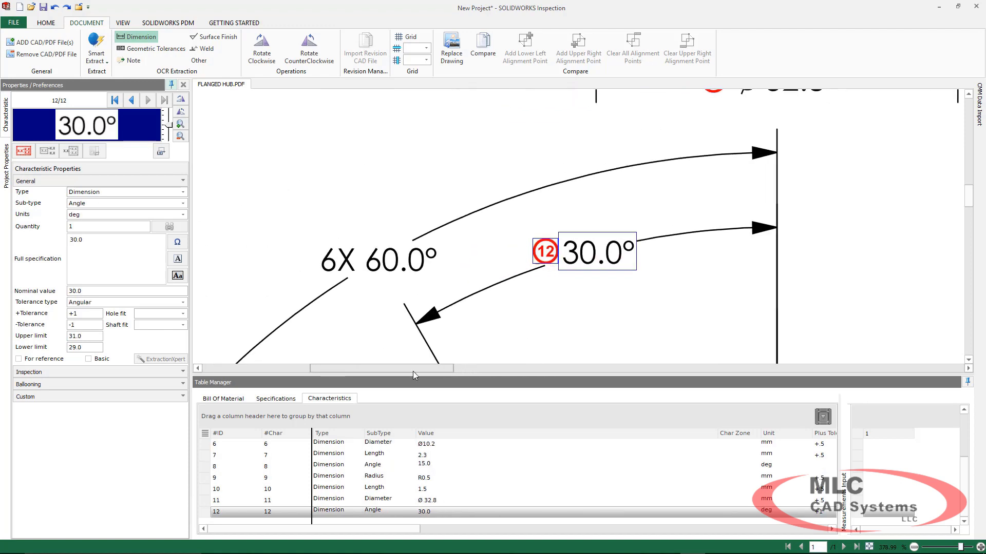
# - Extract the 6X 60.0° angle and split its quantity of 6 into individual sub-characteristics
pyautogui.hscroll(-1, 351, 245)
pyautogui.moveTo(379, 274); pyautogui.dragTo(479, 276)
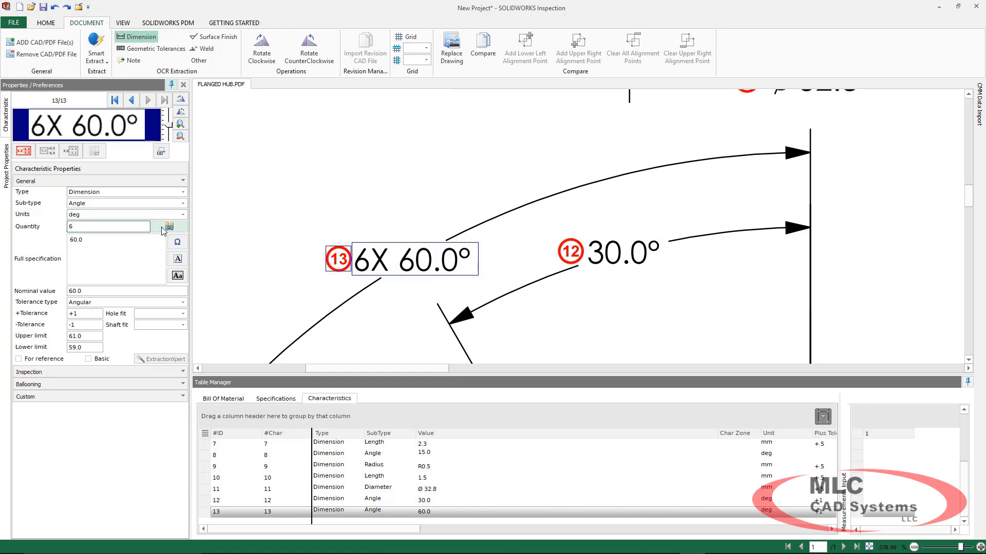
pyautogui.click(163, 227)
# - Extract note 1, BREAK ALL SHARP EDGES, using Smart Extract in single-characteristic mode
pyautogui.scroll(-5, 815, 239)
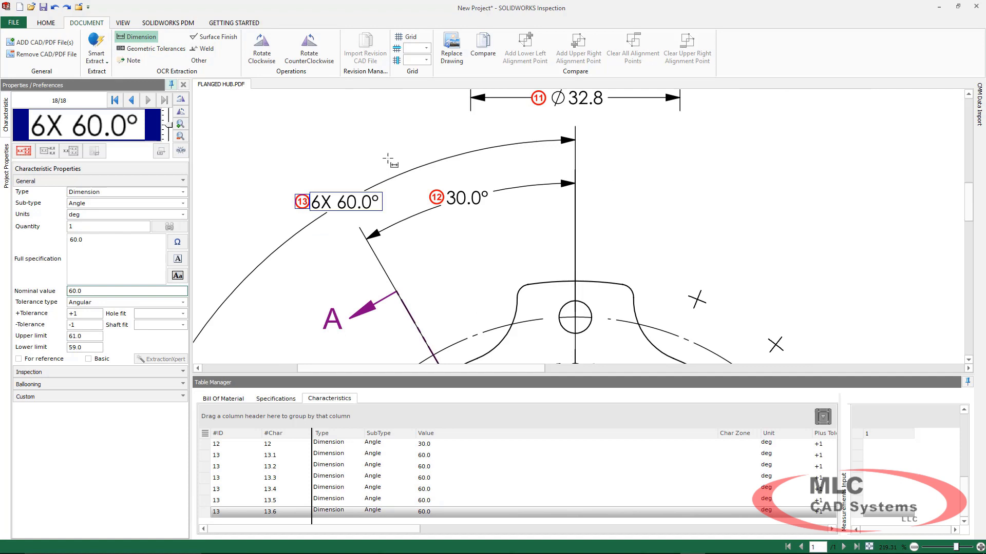
pyautogui.moveTo(969, 211); pyautogui.dragTo(967, 168)
pyautogui.scroll(-3, 792, 240)
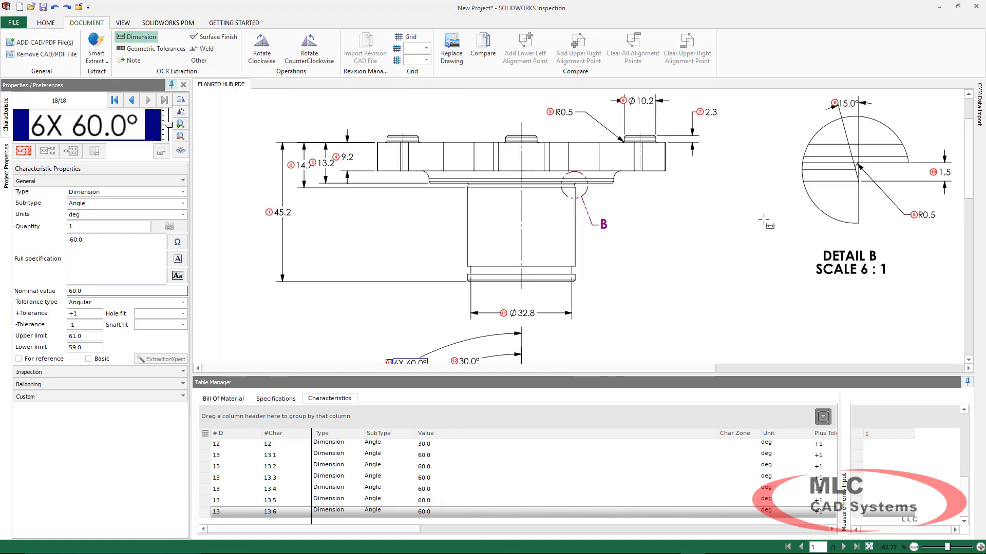
pyautogui.moveTo(966, 485); pyautogui.dragTo(951, 511)
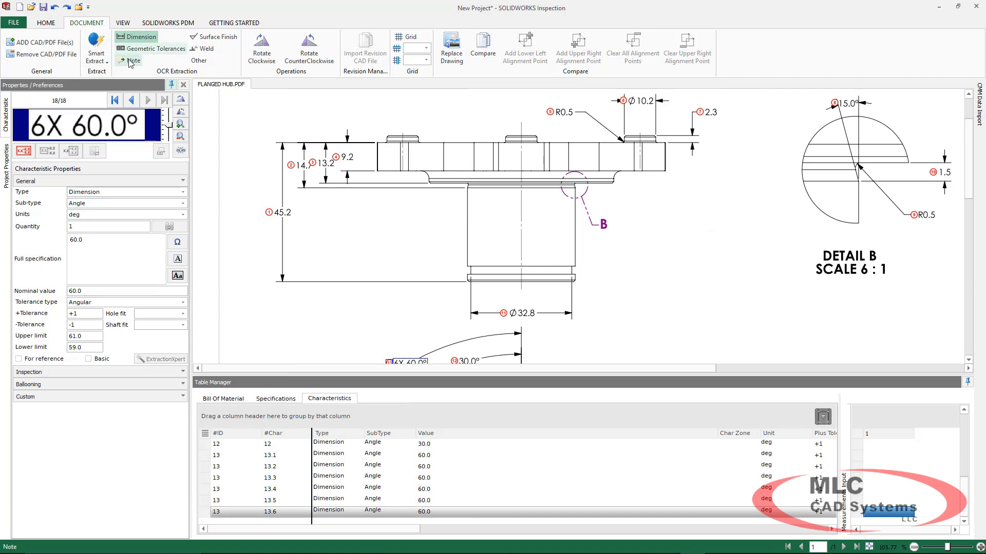
pyautogui.moveTo(969, 177); pyautogui.dragTo(970, 338)
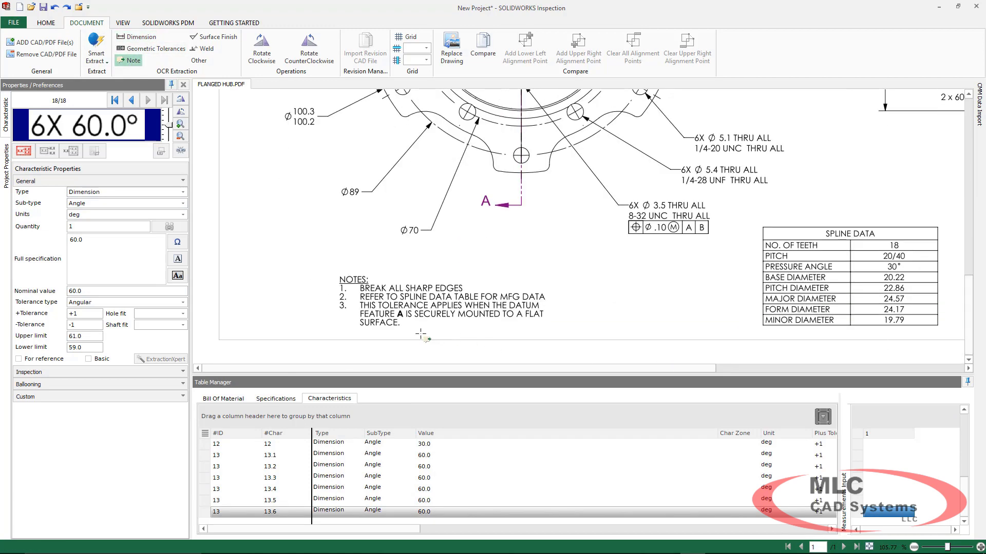
pyautogui.scroll(4, 421, 334)
pyautogui.click(96, 57)
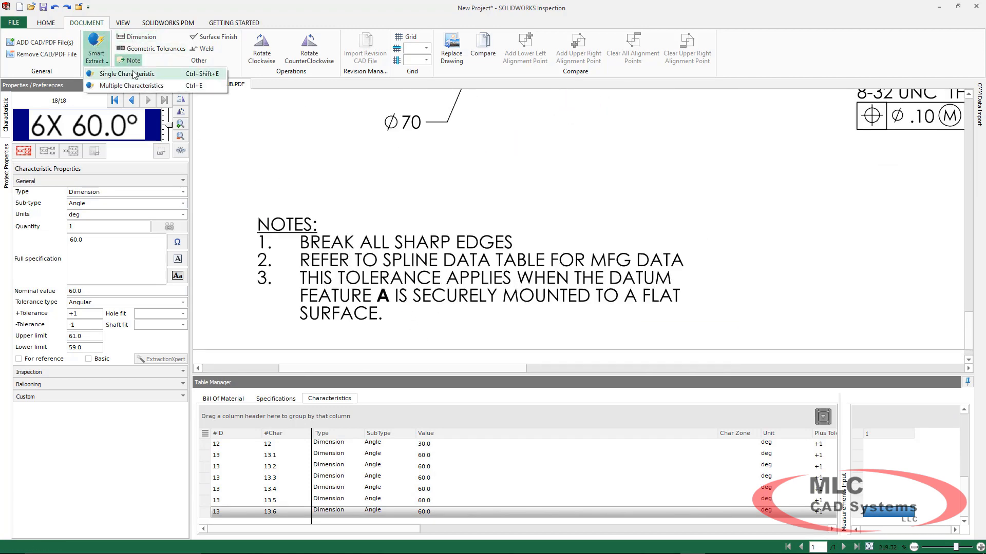
pyautogui.click(133, 76)
pyautogui.scroll(1, 399, 276)
pyautogui.moveTo(542, 245); pyautogui.dragTo(226, 226)
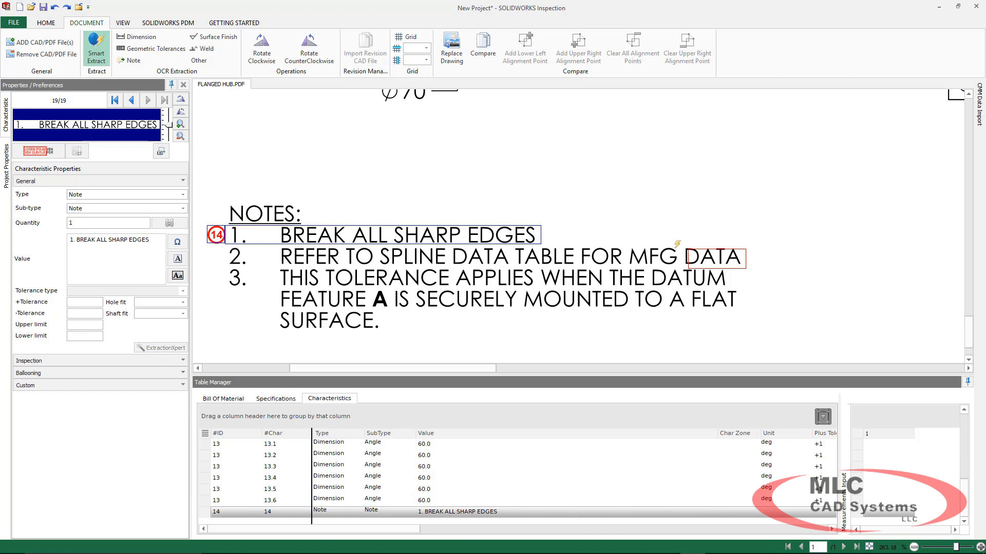
# - Extract notes 2 and 3 as separate characteristics, correcting the leading numbers in their values to 2 and 3
pyautogui.moveTo(677, 244); pyautogui.dragTo(222, 246)
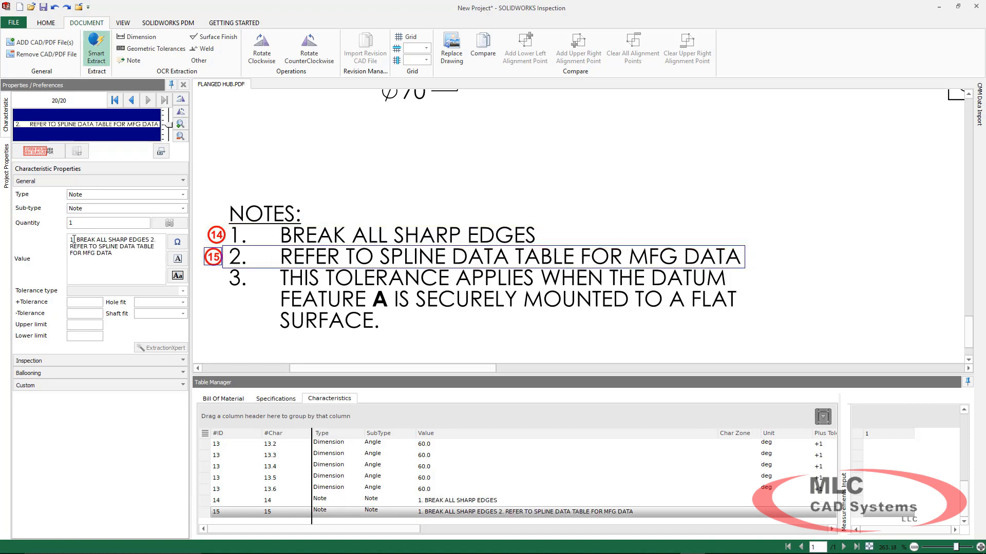
pyautogui.write('2')
pyautogui.press('Return')
pyautogui.click(436, 326)
pyautogui.moveTo(750, 327); pyautogui.dragTo(224, 262)
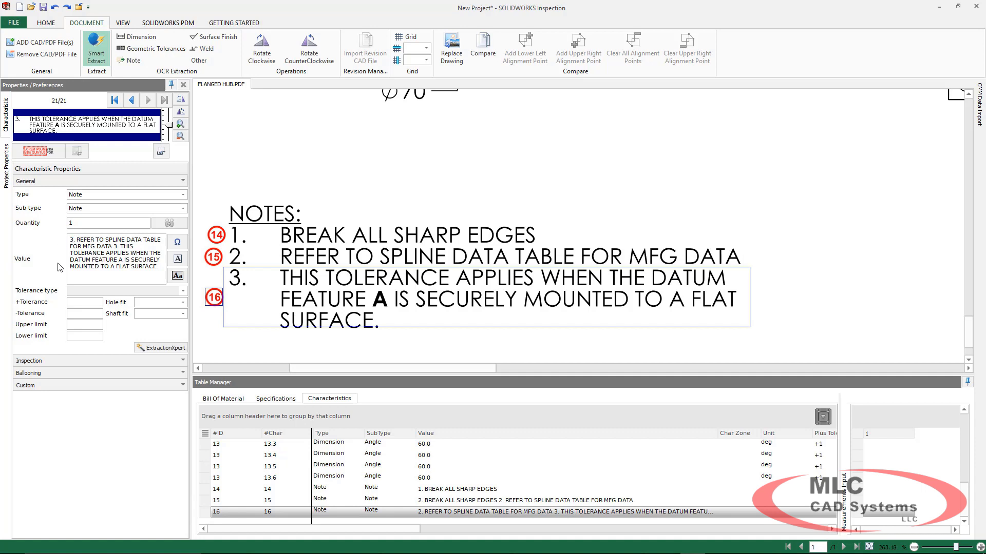
# - Enlarge the characteristics table and reorder the three notes to the start of the list as characteristics 1 to 3
pyautogui.moveTo(403, 373); pyautogui.dragTo(395, 203)
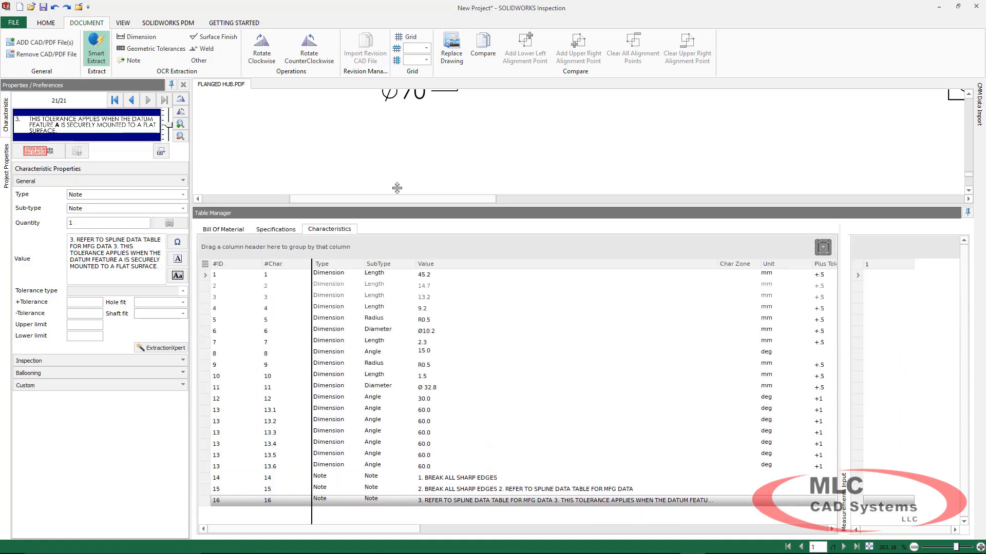
pyautogui.click(231, 482)
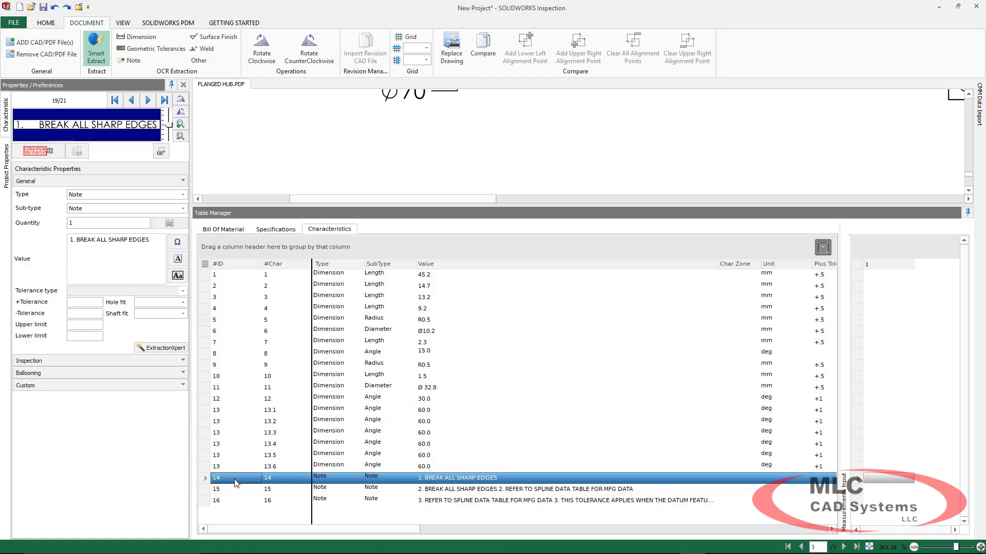
pyautogui.moveTo(235, 482); pyautogui.dragTo(233, 274)
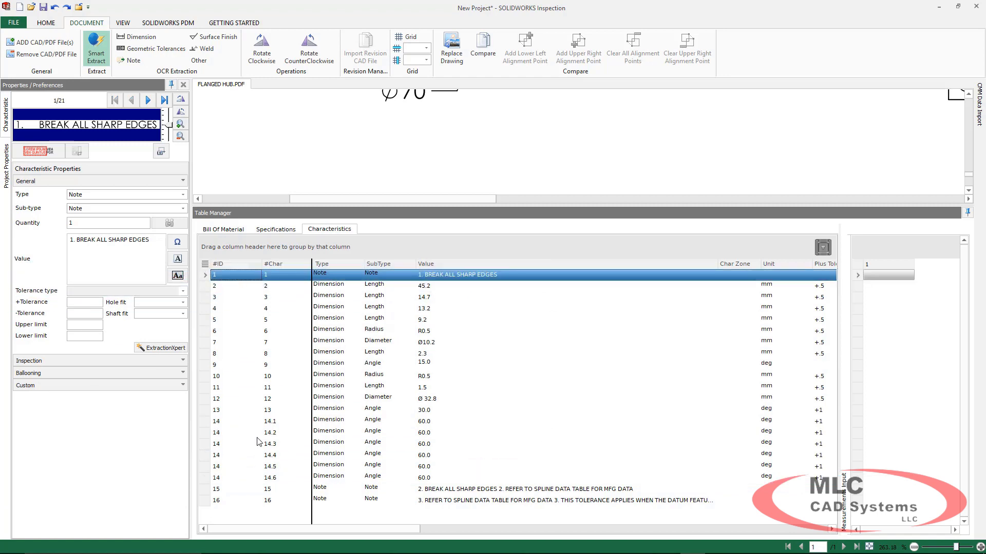
pyautogui.moveTo(225, 494); pyautogui.dragTo(232, 286)
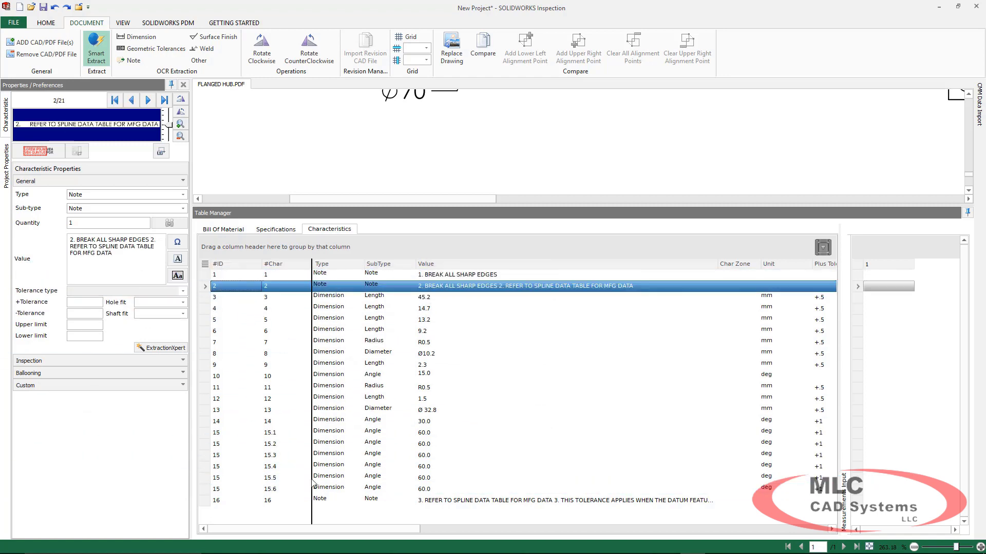
pyautogui.click(252, 506)
pyautogui.moveTo(251, 506)
pyautogui.mouseDown()
pyautogui.moveTo(259, 433)
pyautogui.moveTo(308, 291)
pyautogui.moveTo(346, 276)
pyautogui.mouseUp()
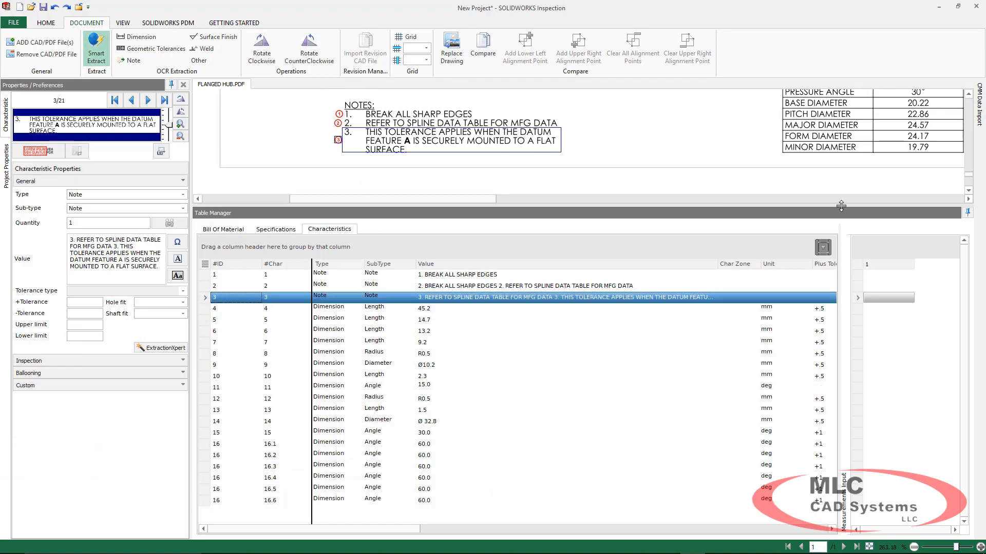
# - Shrink the characteristics table and extract the Ø100.3/100.2, Ø89 and Ø70 diameters from the flange view as dimensions
pyautogui.moveTo(842, 205)
pyautogui.mouseDown()
pyautogui.moveTo(842, 512)
pyautogui.moveTo(842, 475)
pyautogui.mouseUp()
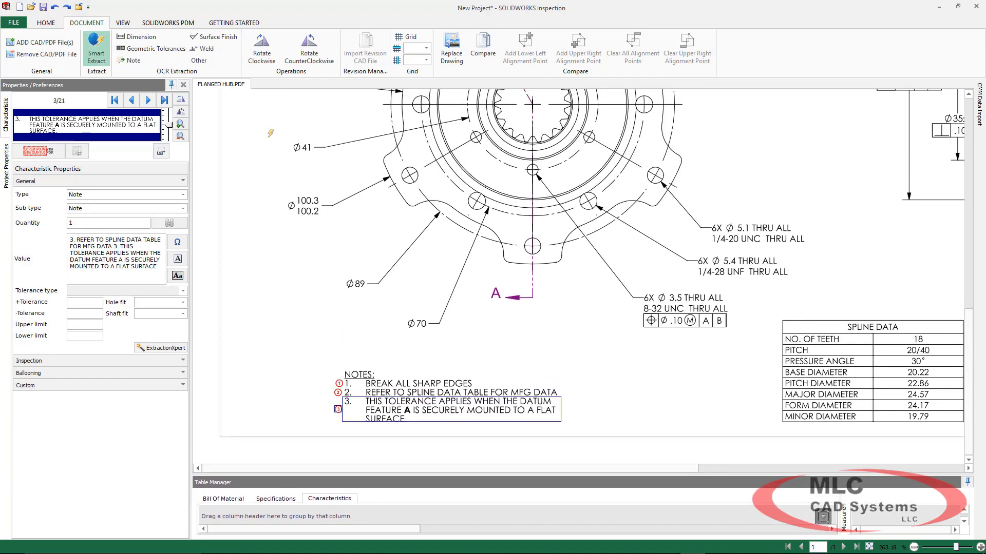
pyautogui.click(141, 37)
pyautogui.scroll(3, 308, 186)
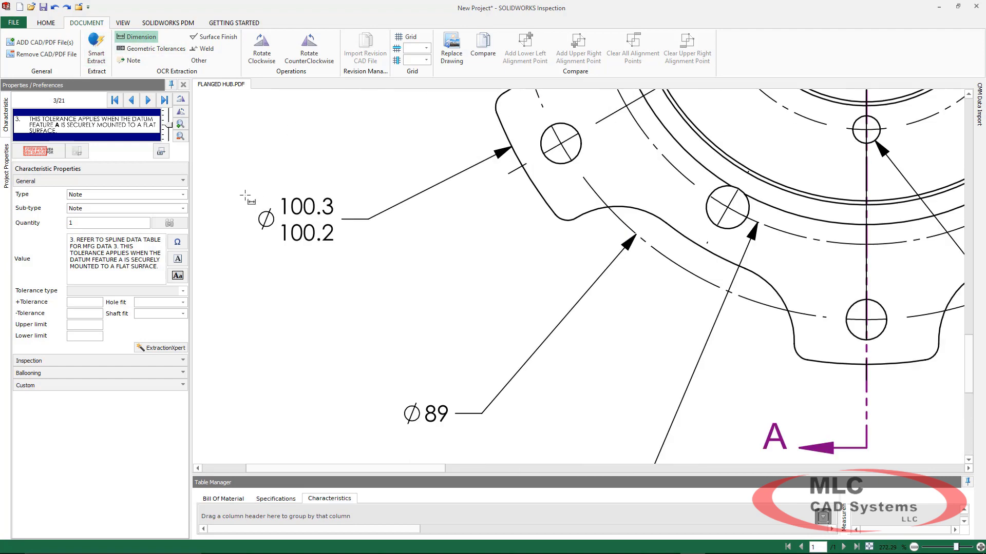
pyautogui.moveTo(265, 232); pyautogui.dragTo(338, 252)
pyautogui.moveTo(401, 398); pyautogui.dragTo(452, 427)
pyautogui.moveTo(439, 469); pyautogui.dragTo(503, 469)
pyautogui.moveTo(967, 365); pyautogui.dragTo(967, 391)
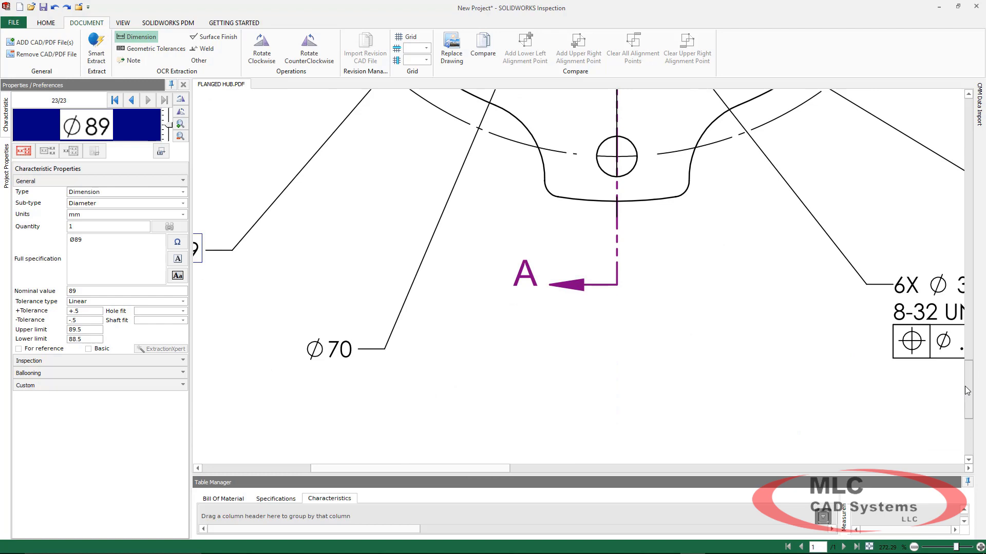
pyautogui.moveTo(300, 331); pyautogui.dragTo(362, 375)
# - Extract the 6X Ø3.5 hole diameter as a dimension and split it into six individual characteristics
pyautogui.moveTo(434, 469); pyautogui.dragTo(553, 469)
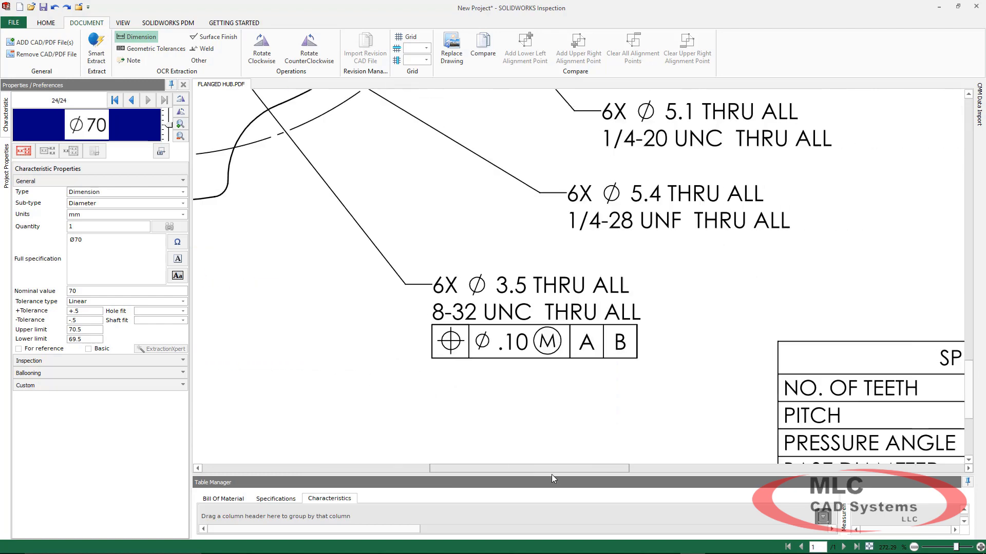
pyautogui.scroll(2, 521, 377)
pyautogui.moveTo(366, 263); pyautogui.dragTo(463, 263)
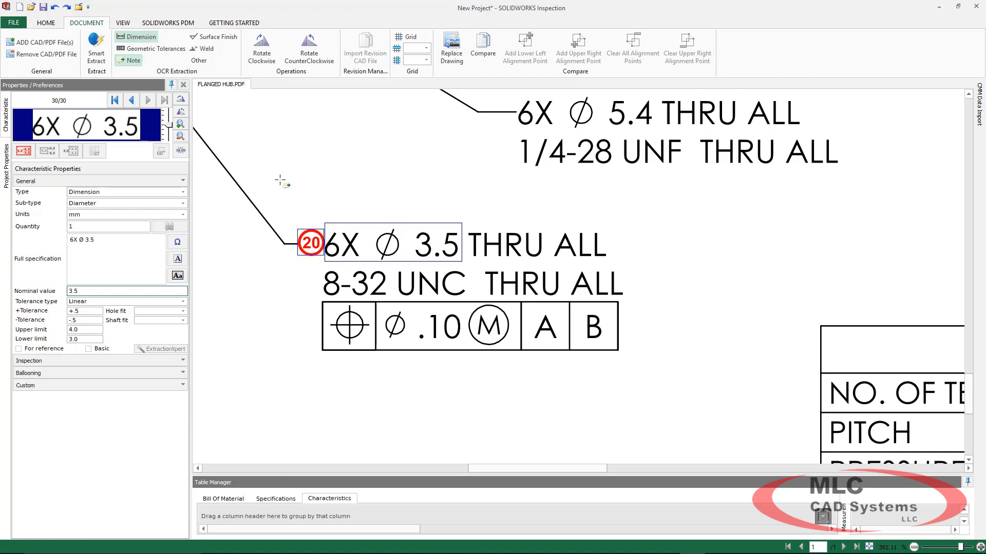
# - Smart-extract the 8-32 UNC THRU ALL thread callout as a single characteristic and split it into six individual instances
pyautogui.click(97, 58)
pyautogui.click(106, 74)
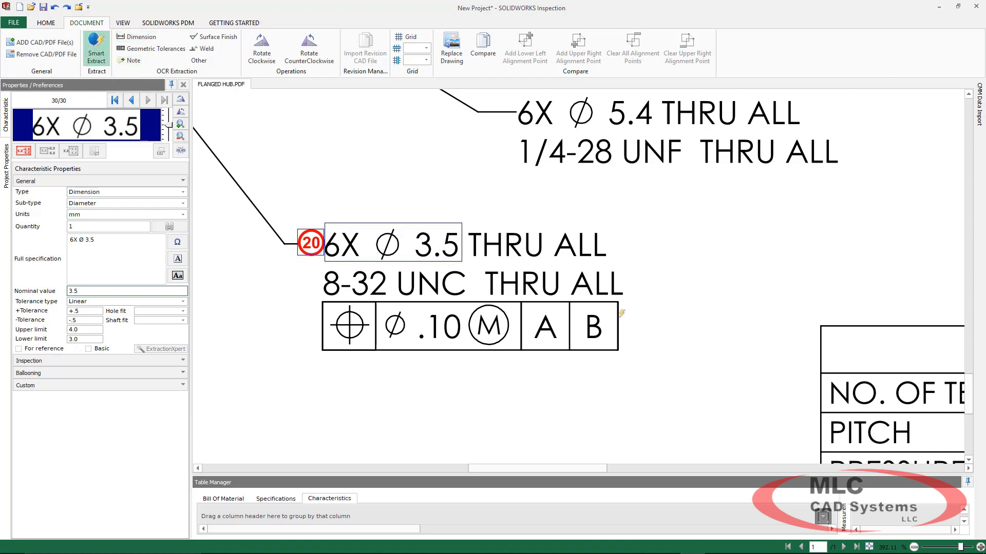
pyautogui.moveTo(634, 298); pyautogui.dragTo(317, 259)
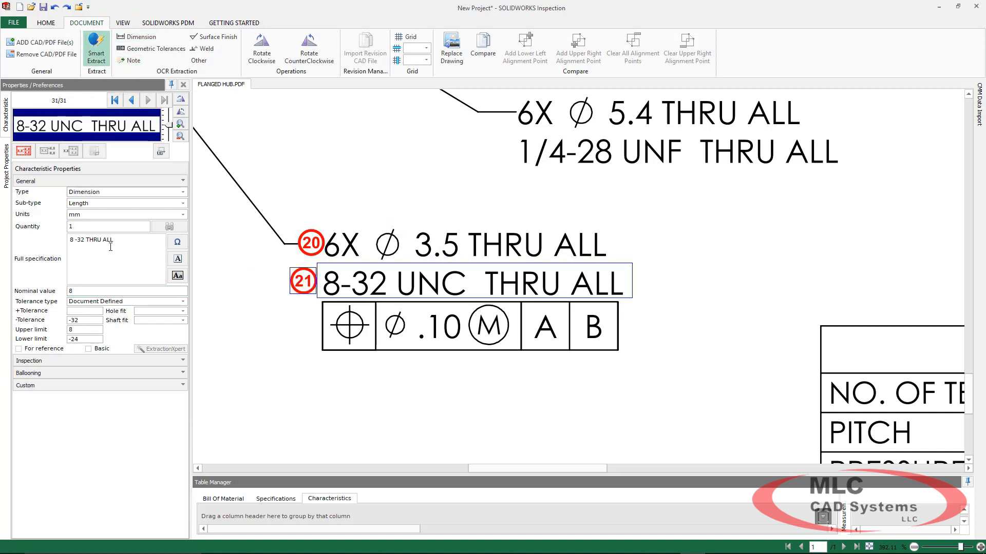
pyautogui.press('Return')
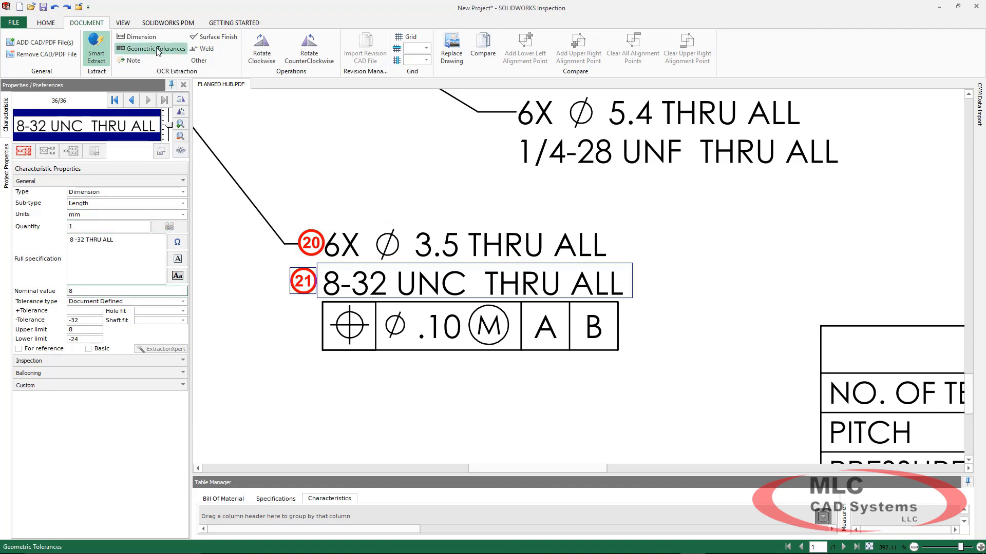
# - Extract the feature control frame below the 8-32 UNC callout as a Ø0.10 M position tolerance to datums A and B, split into six
pyautogui.click(151, 48)
pyautogui.moveTo(628, 362); pyautogui.dragTo(315, 299)
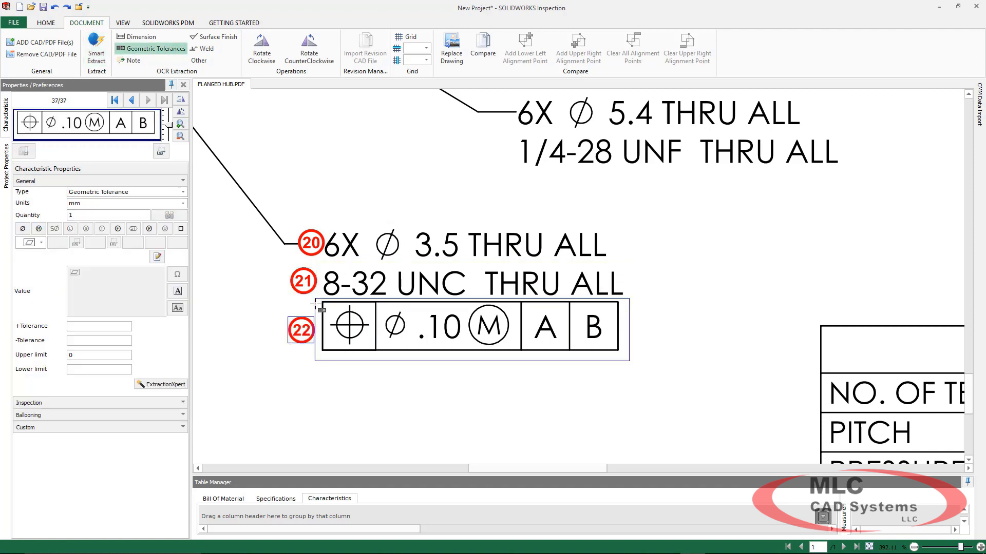
pyautogui.click(40, 242)
pyautogui.click(41, 267)
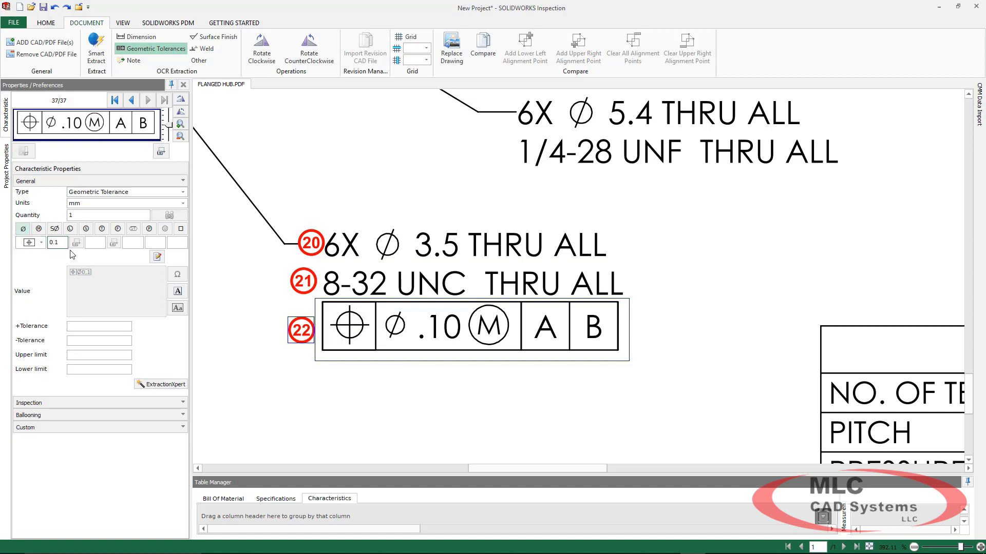
pyautogui.click(39, 228)
pyautogui.click(133, 243)
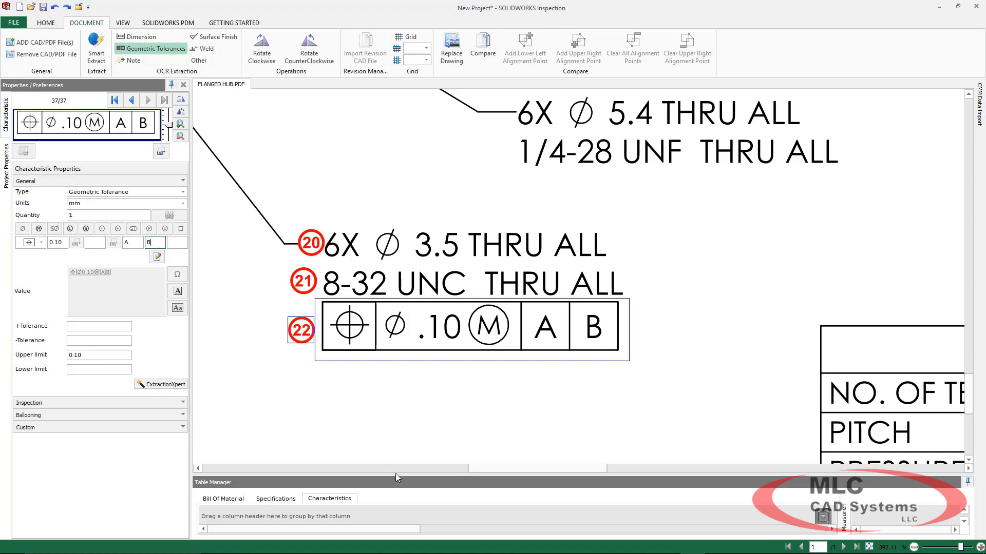
pyautogui.moveTo(396, 478); pyautogui.dragTo(393, 280)
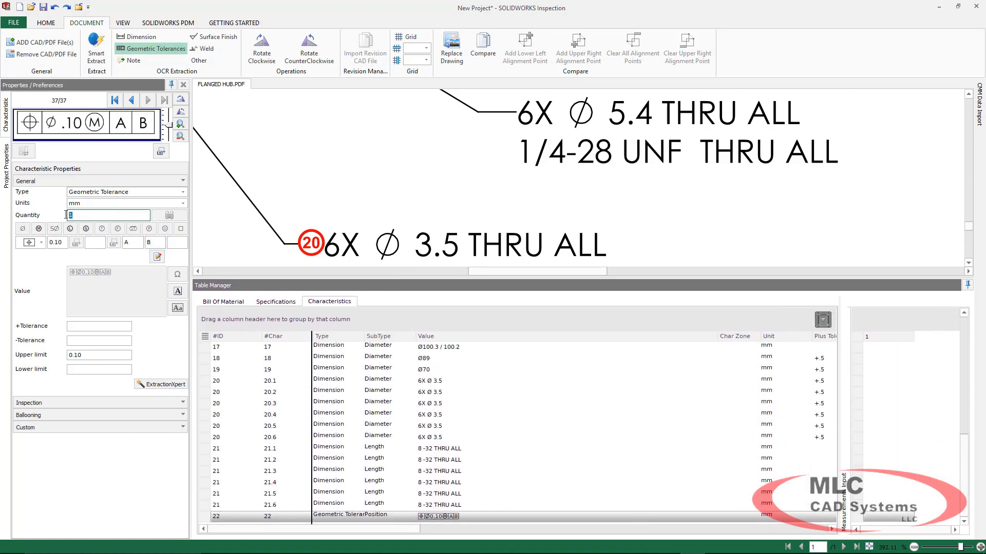
pyautogui.press('Return')
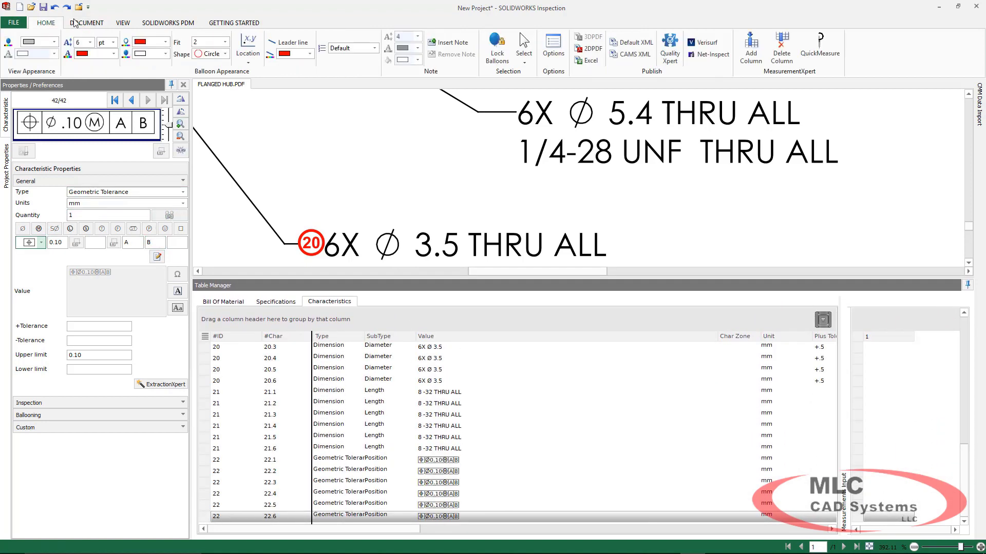
# - Export the characteristics to an Excel report using the AS9102 - MXpert.xlt template and review the generated report
pyautogui.click(587, 60)
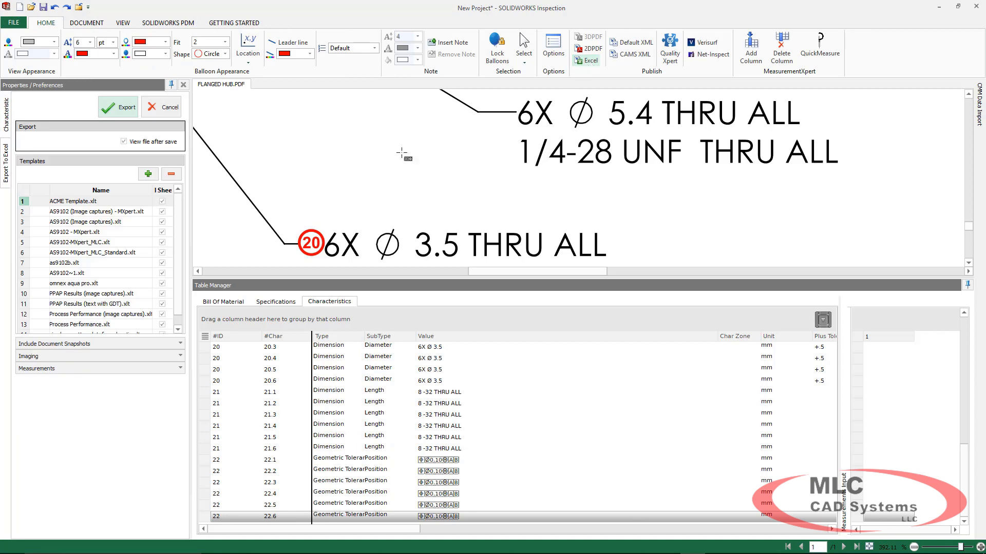
pyautogui.click(78, 237)
pyautogui.click(118, 108)
pyautogui.click(457, 324)
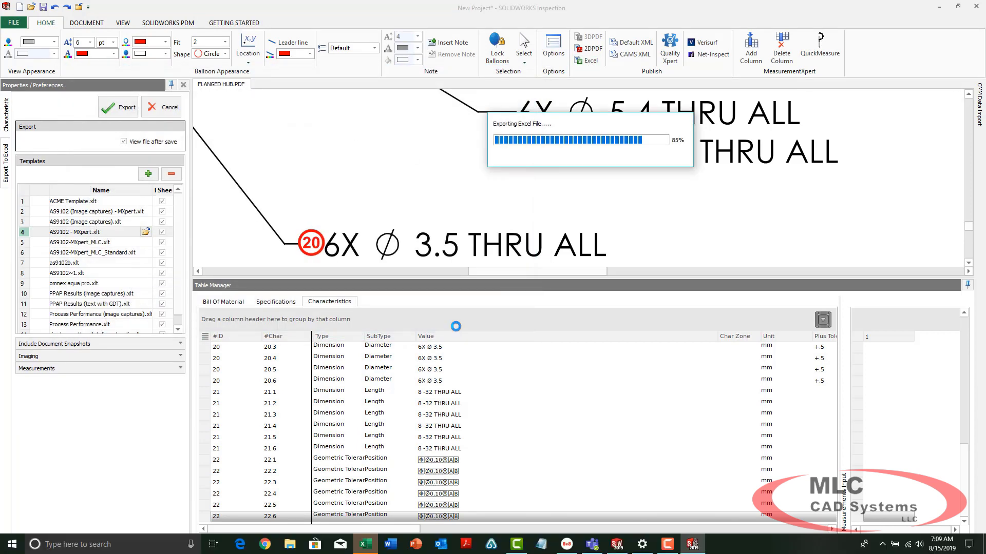
pyautogui.scroll(-5, 183, 231)
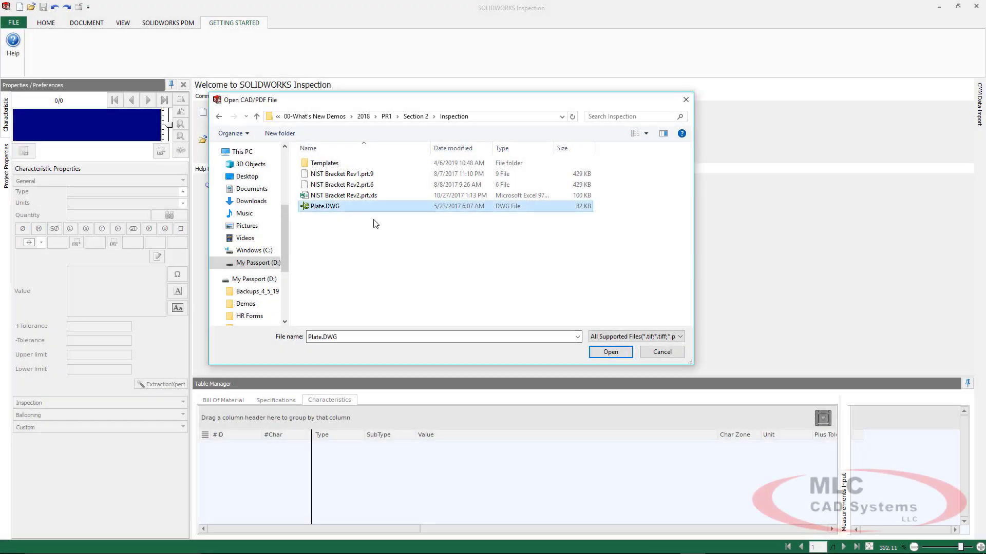
# - Open Plate.DWG in a new project and smart-extract the Ø 267.7 ±0.2 diameter and the position tolerance beneath it
pyautogui.click(608, 349)
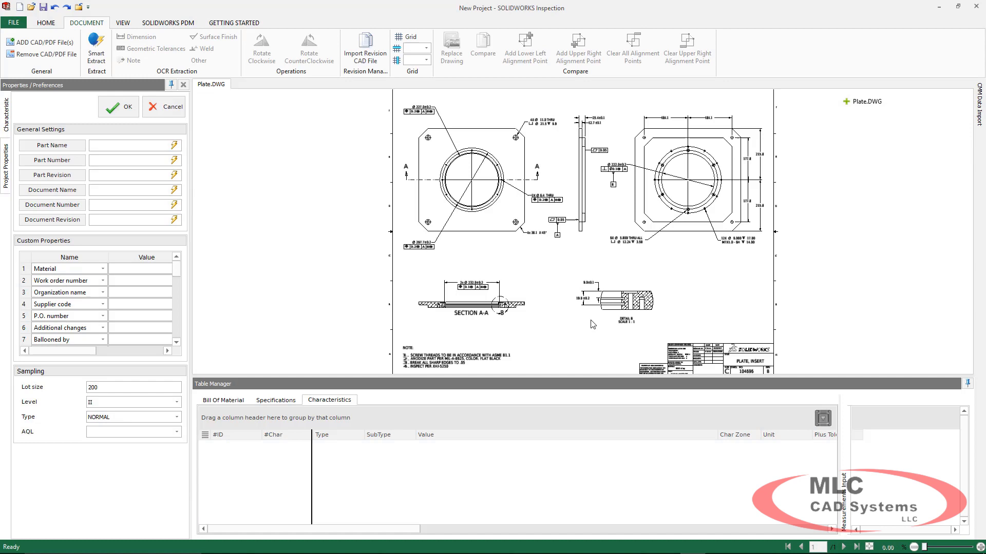
pyautogui.scroll(2, 439, 101)
pyautogui.scroll(2, 446, 149)
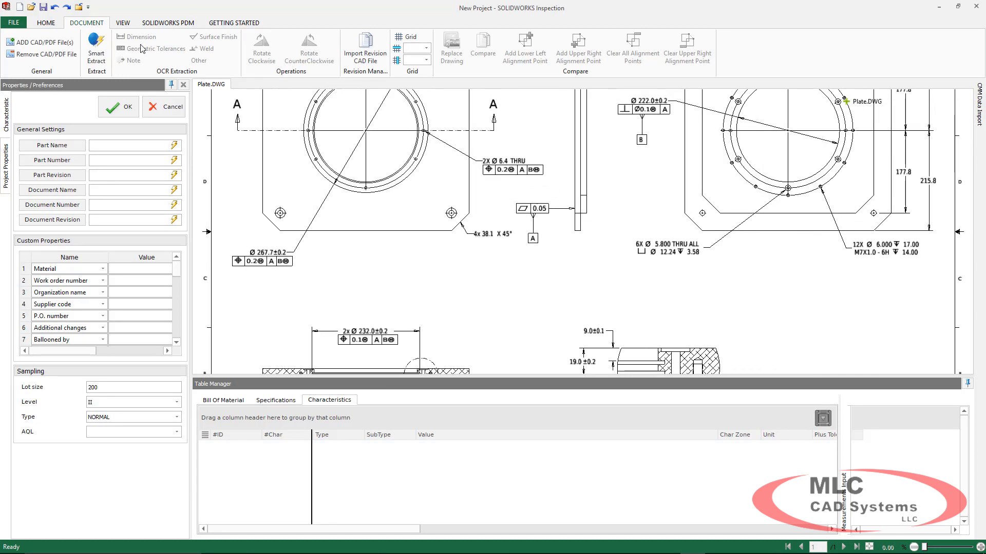
pyautogui.click(96, 48)
pyautogui.click(266, 247)
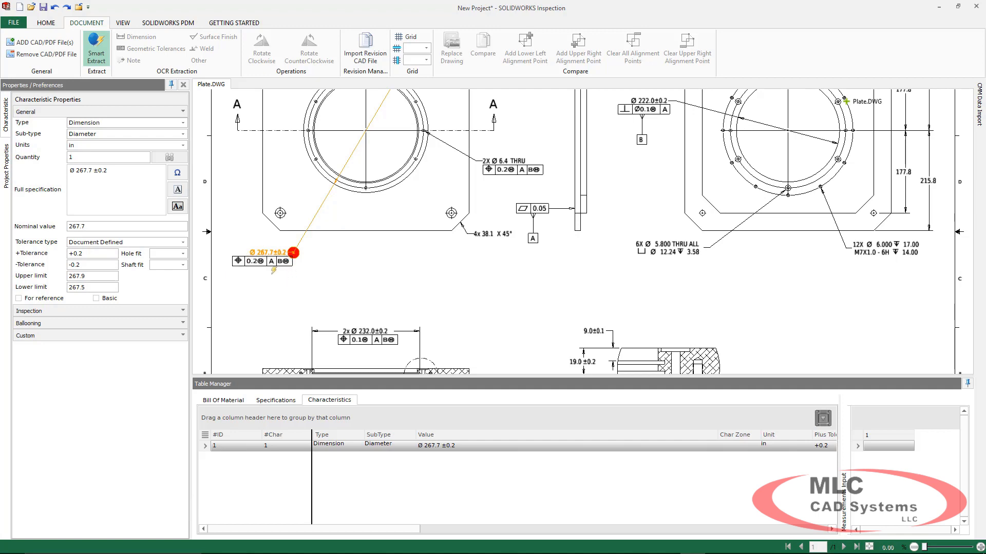
pyautogui.click(267, 260)
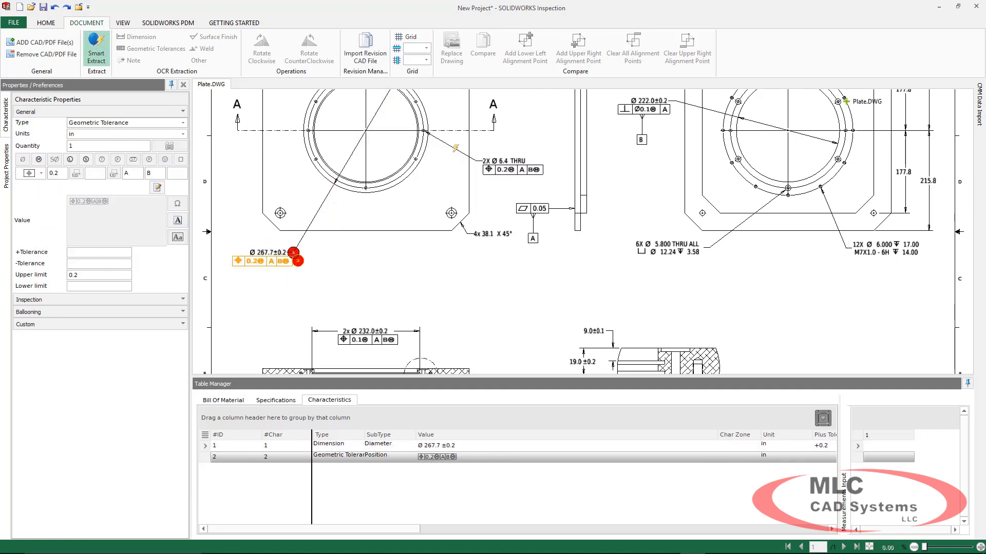
# - Smart-extract the remaining callouts in the front, side, rear, section and detail views, plus the note block
pyautogui.moveTo(453, 138)
pyautogui.mouseDown()
pyautogui.moveTo(549, 223)
pyautogui.moveTo(561, 220)
pyautogui.moveTo(567, 248)
pyautogui.mouseUp()
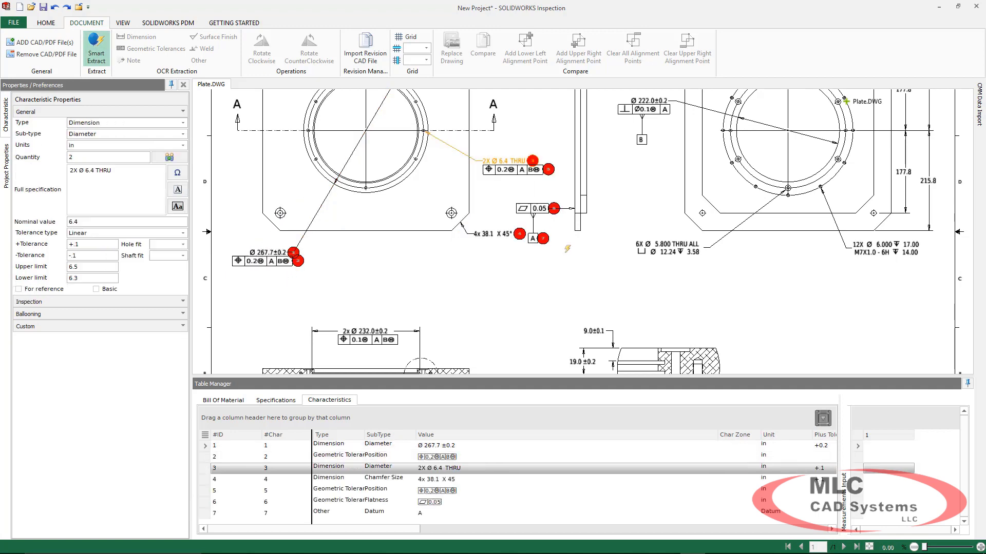
pyautogui.scroll(-3, 618, 234)
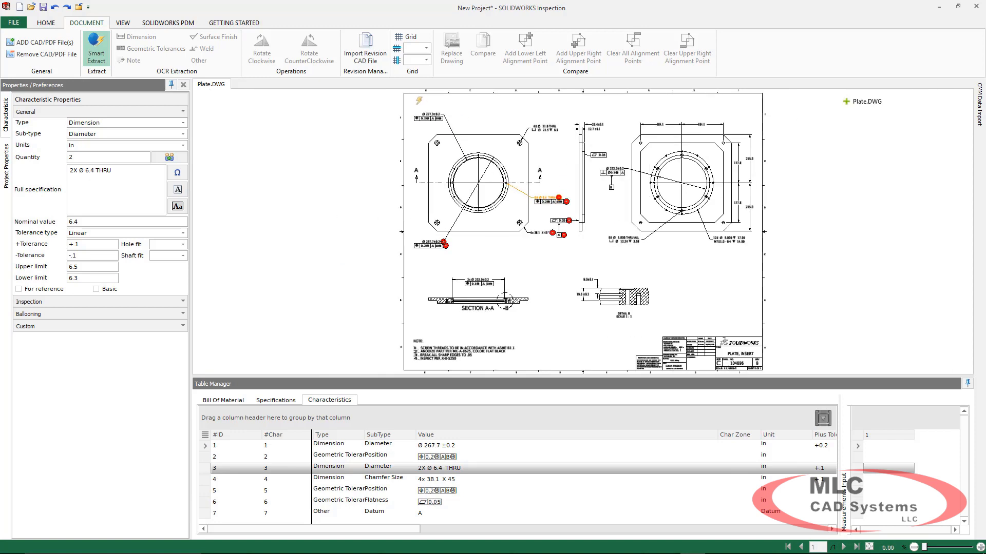
pyautogui.moveTo(413, 102); pyautogui.dragTo(565, 140)
pyautogui.moveTo(571, 105); pyautogui.dragTo(756, 245)
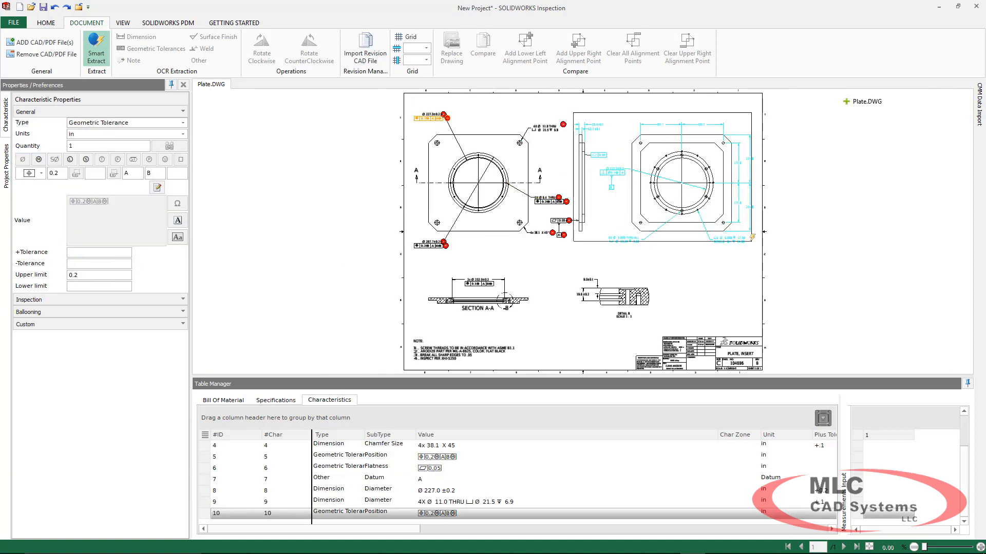
pyautogui.moveTo(426, 266); pyautogui.dragTo(660, 323)
pyautogui.click(437, 344)
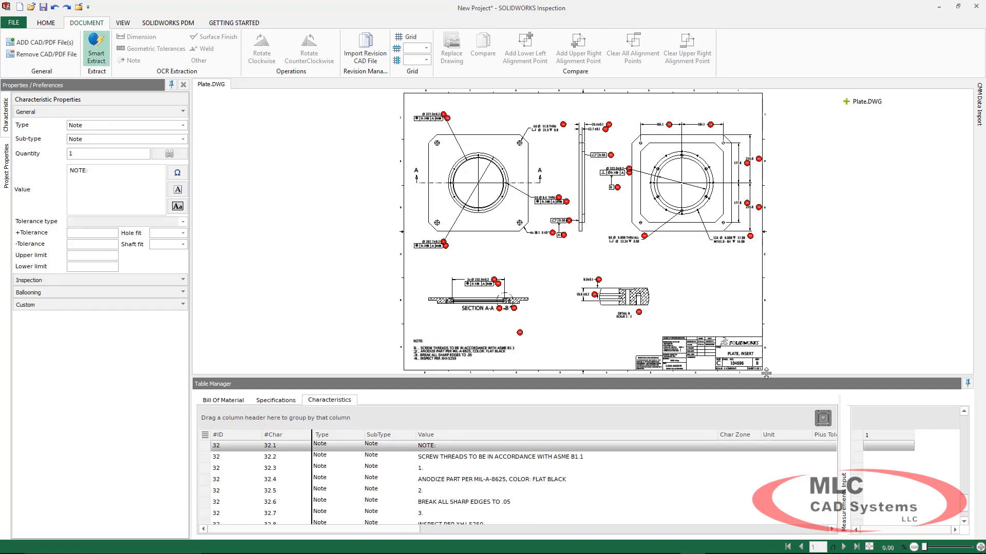
# - Enlarge the table and delete the SECTION A-A, B, DETAIL B, SCALE 1 : 1, NOTE: and bare note-number characteristics
pyautogui.moveTo(765, 373); pyautogui.dragTo(765, 259)
pyautogui.click(245, 511)
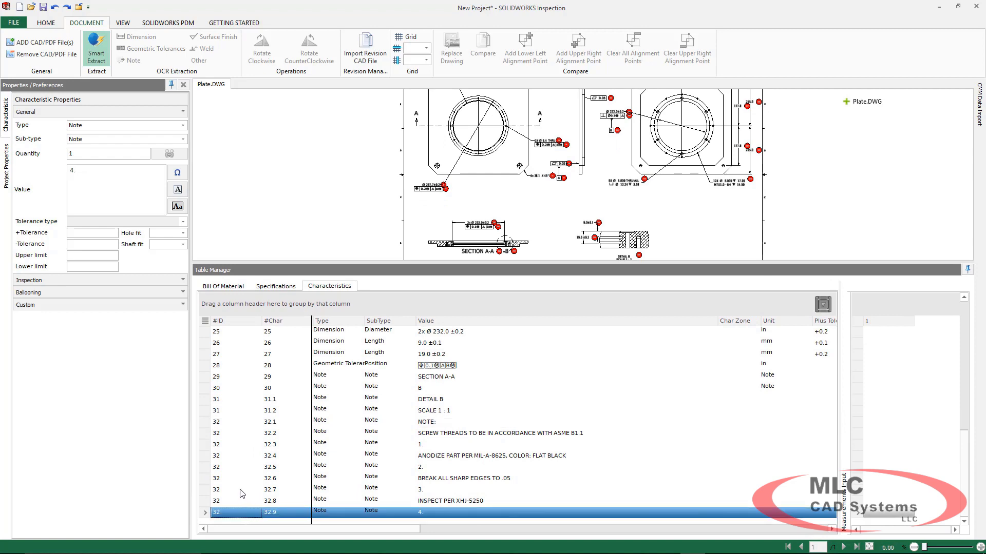
pyautogui.keyDown('ctrl'); pyautogui.click(243, 492); pyautogui.keyUp('ctrl')
pyautogui.keyDown('ctrl'); pyautogui.click(243, 467); pyautogui.keyUp('ctrl')
pyautogui.keyDown('ctrl'); pyautogui.click(243, 444); pyautogui.keyUp('ctrl')
pyautogui.keyDown('ctrl'); pyautogui.click(239, 422); pyautogui.keyUp('ctrl')
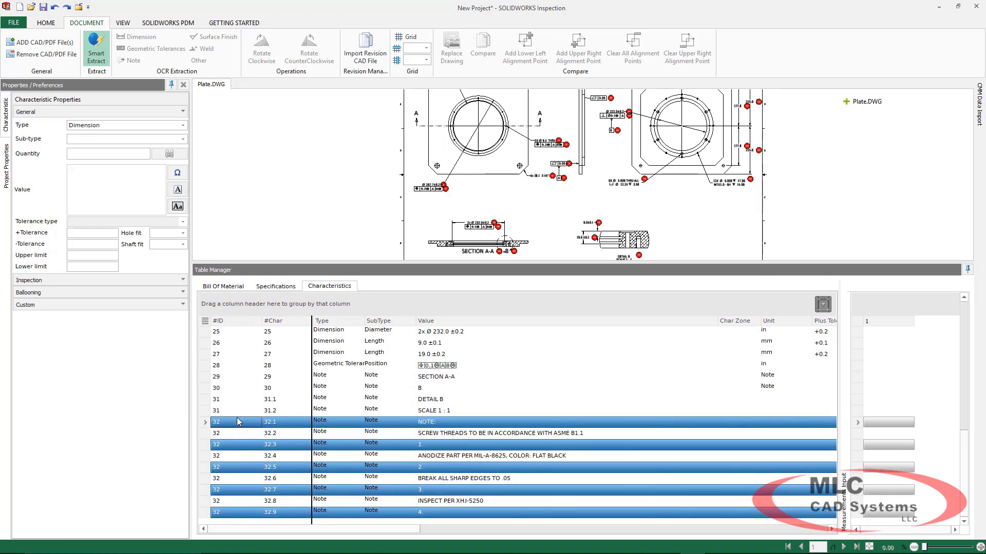
pyautogui.keyDown('ctrl'); pyautogui.click(238, 411); pyautogui.keyUp('ctrl')
pyautogui.keyDown('ctrl'); pyautogui.click(241, 399); pyautogui.keyUp('ctrl')
pyautogui.keyDown('ctrl'); pyautogui.click(241, 388); pyautogui.keyUp('ctrl')
pyautogui.keyDown('ctrl'); pyautogui.click(241, 378); pyautogui.keyUp('ctrl')
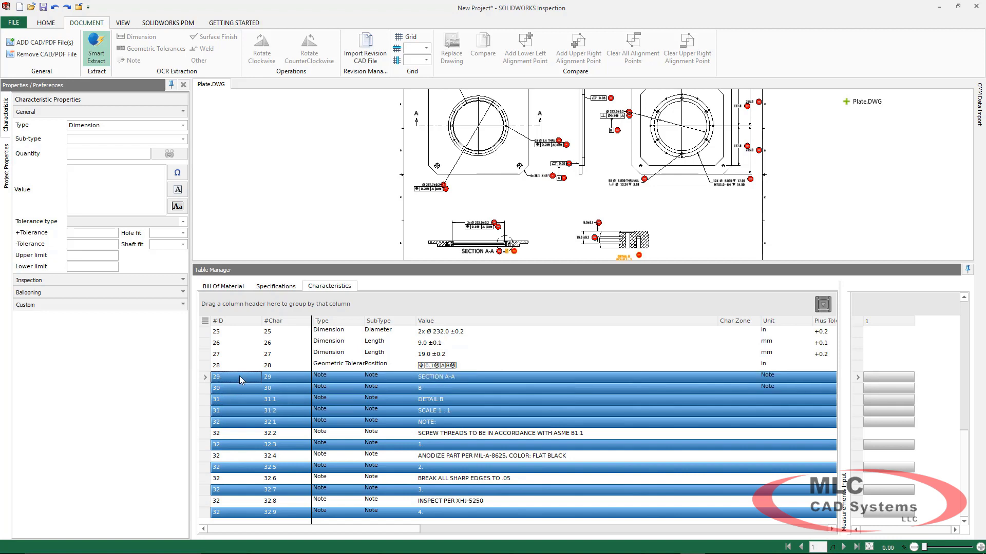
pyautogui.rightClick(241, 379)
pyautogui.click(264, 255)
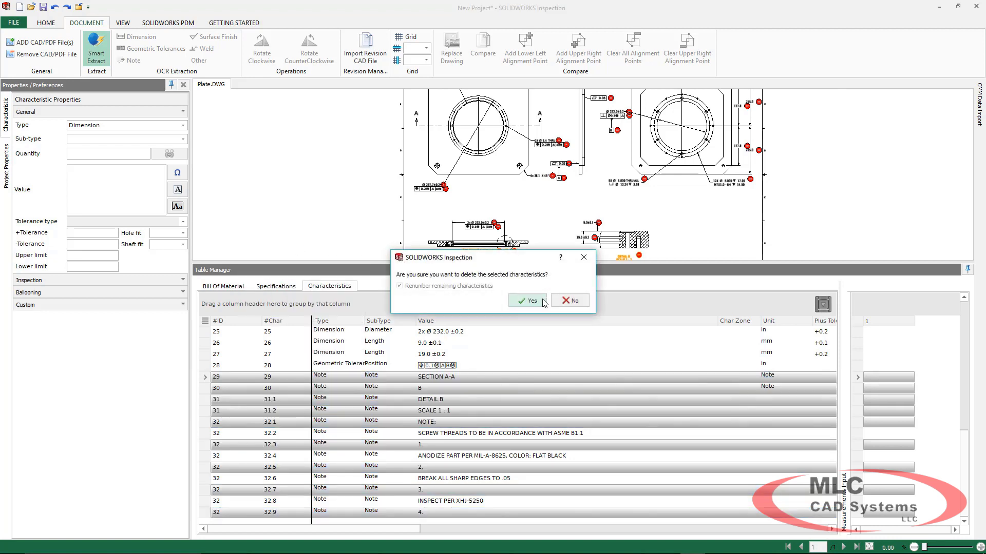
pyautogui.click(531, 300)
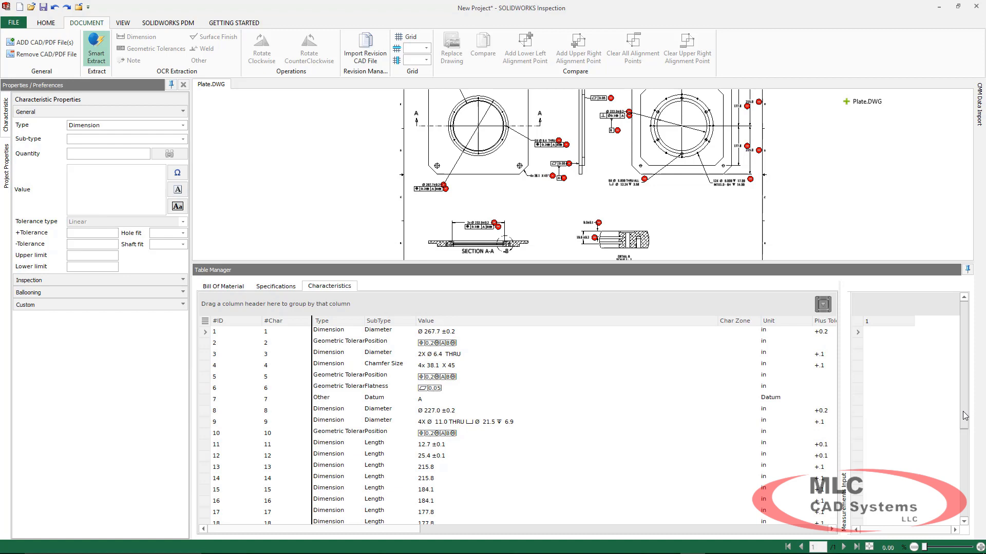
# - Delete the datum B characteristic from the characteristics table
pyautogui.moveTo(964, 364); pyautogui.dragTo(965, 516)
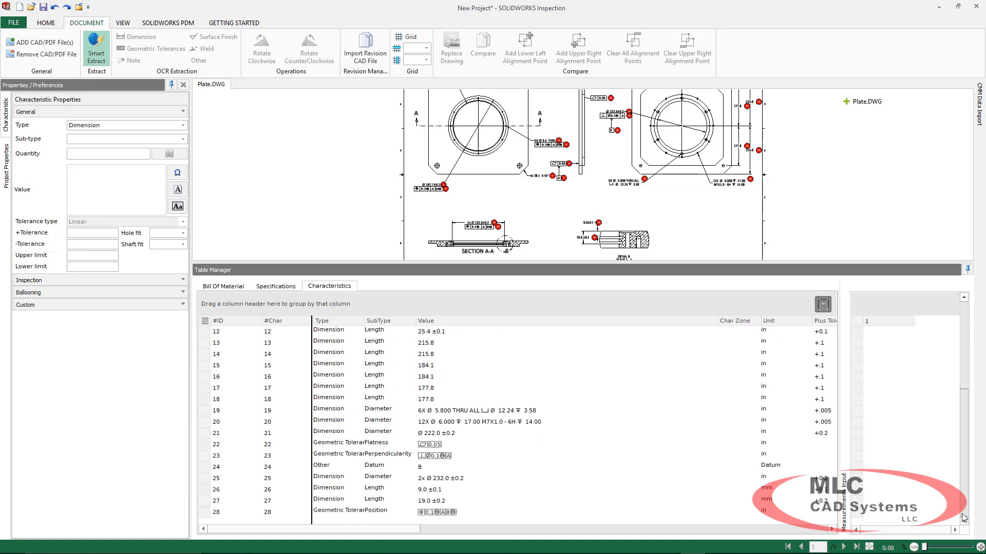
pyautogui.click(243, 468)
pyautogui.rightClick(241, 470)
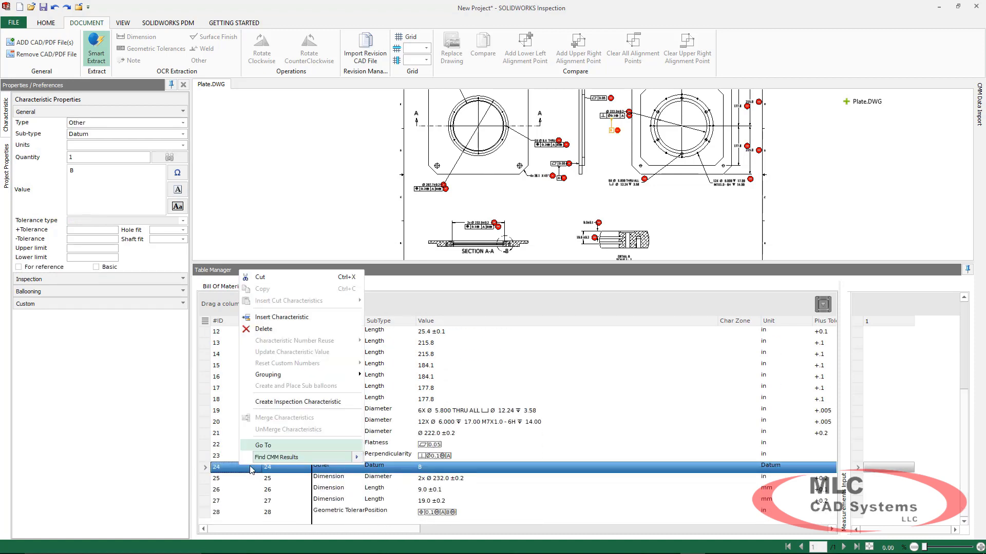
pyautogui.click(282, 329)
pyautogui.click(531, 301)
# - Delete the datum A characteristic near the start of the characteristics table
pyautogui.moveTo(966, 431); pyautogui.dragTo(890, 337)
pyautogui.click(227, 403)
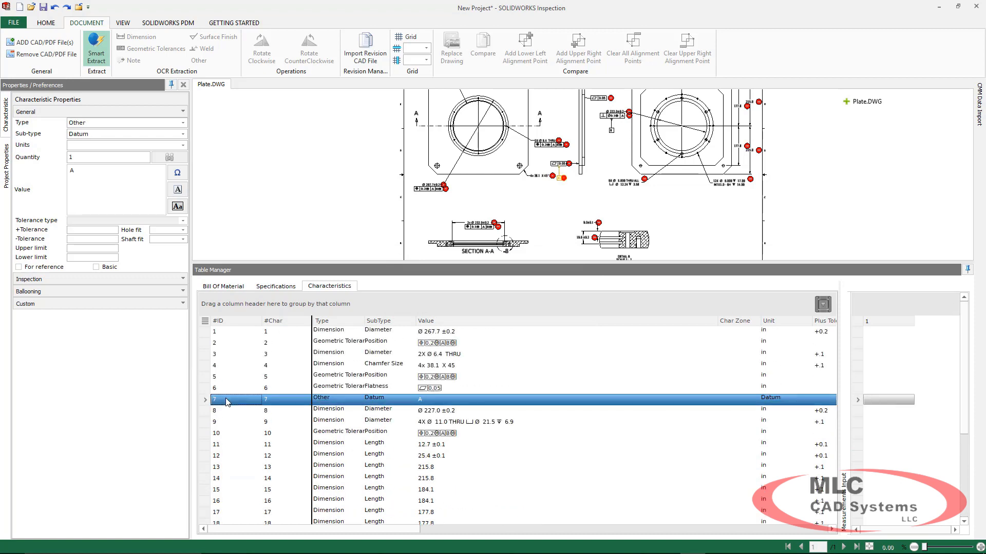
pyautogui.rightClick(227, 403)
pyautogui.click(267, 249)
pyautogui.click(528, 301)
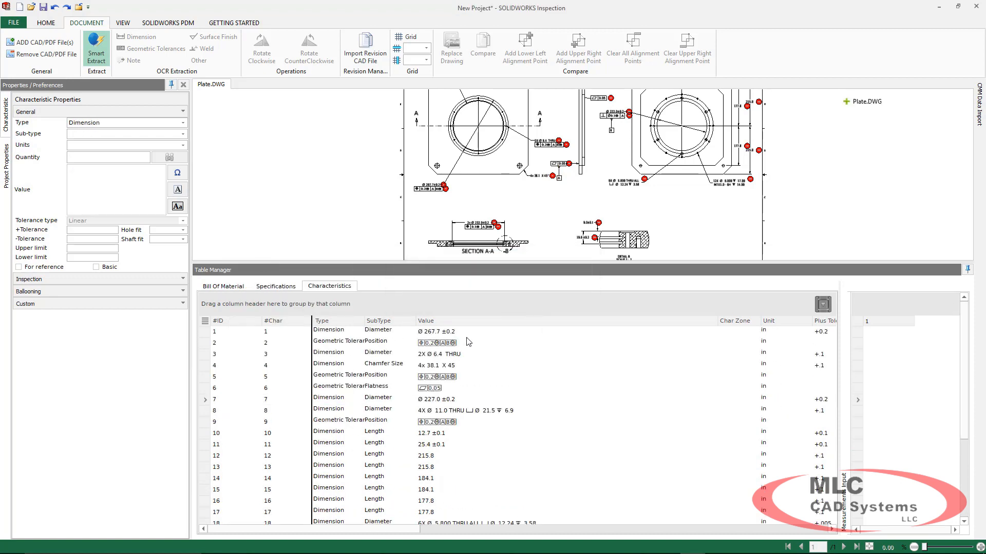
# - Split the 2X Ø 6.4 THRU diameter into two instances and the 4x 38.1 X 45 chamfer, with quantity 4, into four
pyautogui.click(238, 356)
pyautogui.click(169, 157)
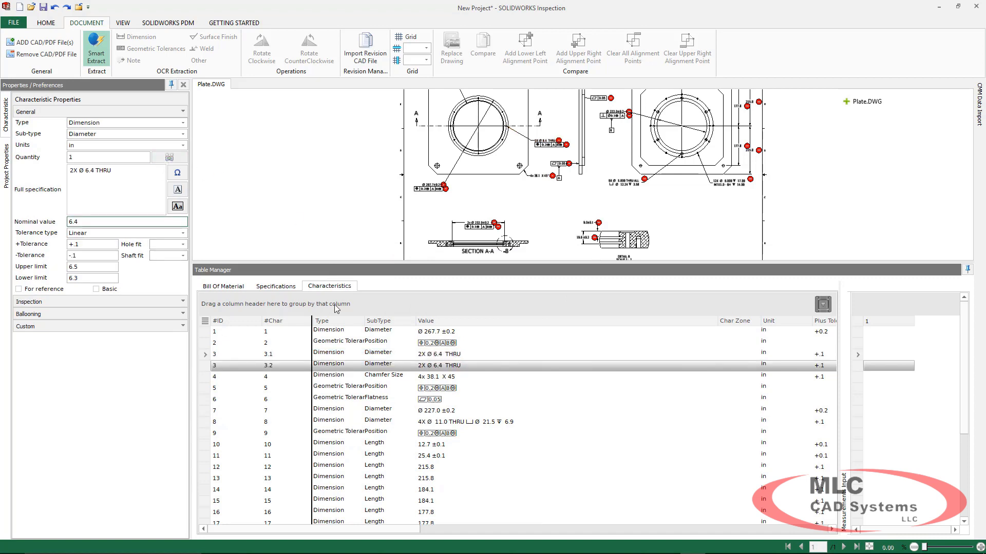
pyautogui.click(233, 379)
pyautogui.click(28, 156)
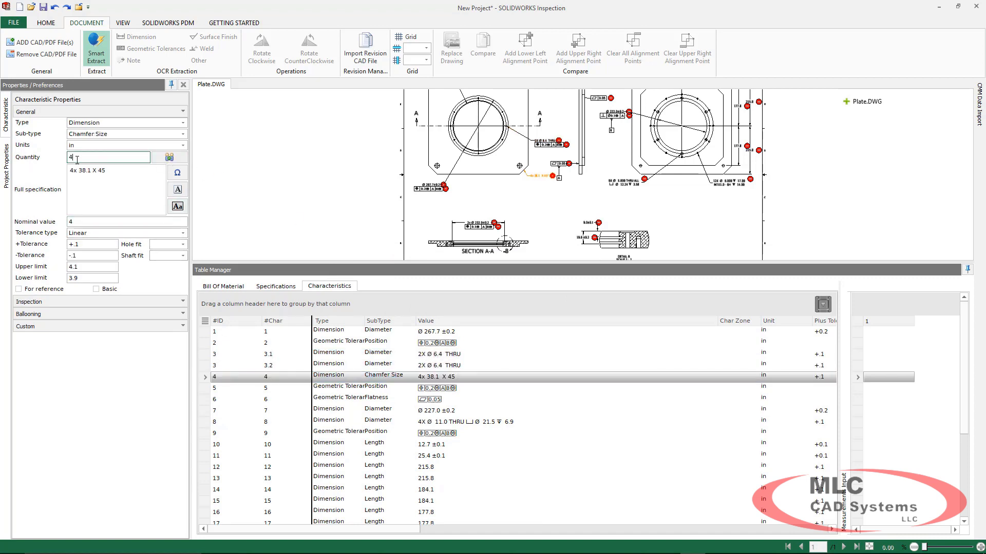
pyautogui.write('4')
pyautogui.click(169, 157)
# - Split the 4X Ø 11.0, 6X Ø 5.800 and 12X Ø 6.000 hole callouts into four, six and twelve individual characteristics
pyautogui.scroll(-2, 277, 393)
pyautogui.click(277, 393)
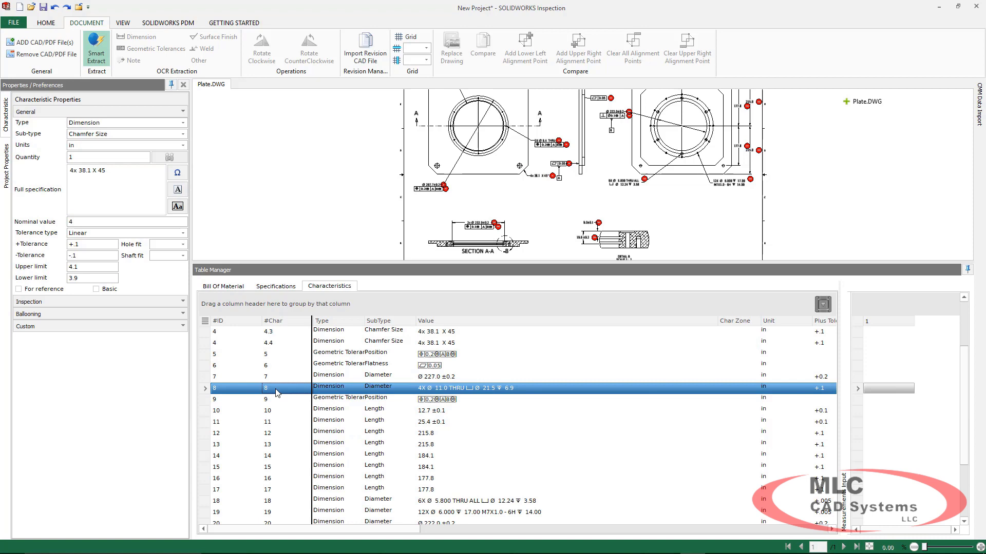
pyautogui.scroll(-3, 366, 375)
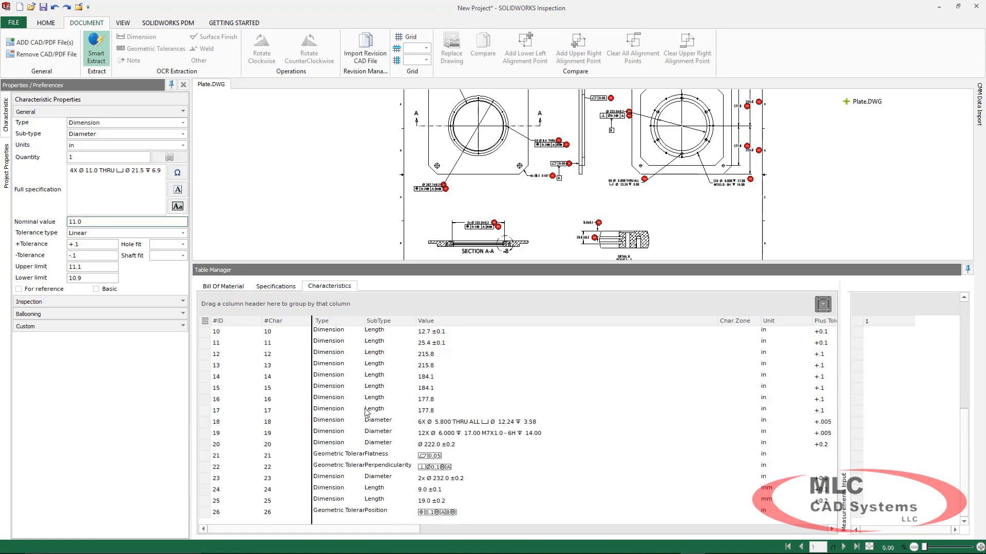
pyautogui.click(302, 421)
pyautogui.click(170, 158)
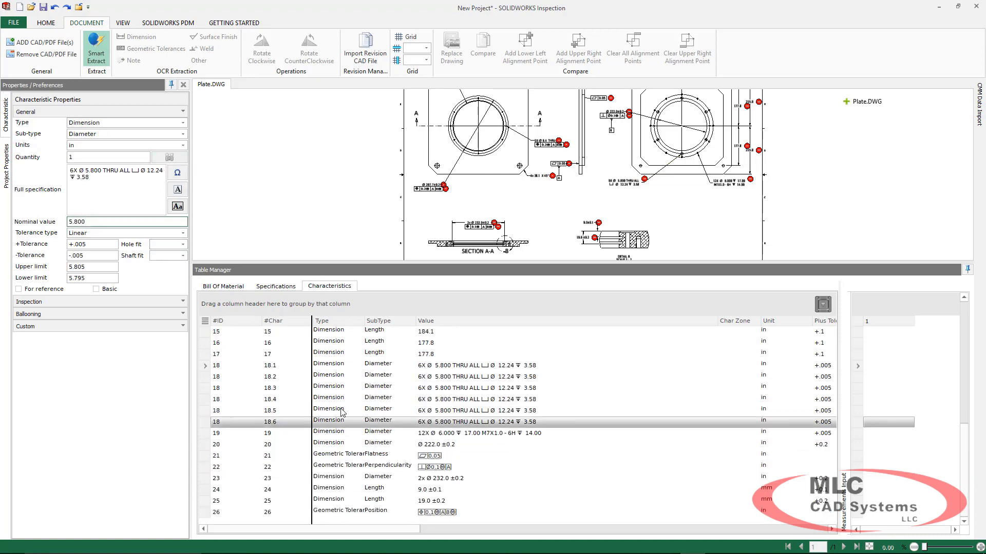
pyautogui.click(296, 436)
pyautogui.click(169, 157)
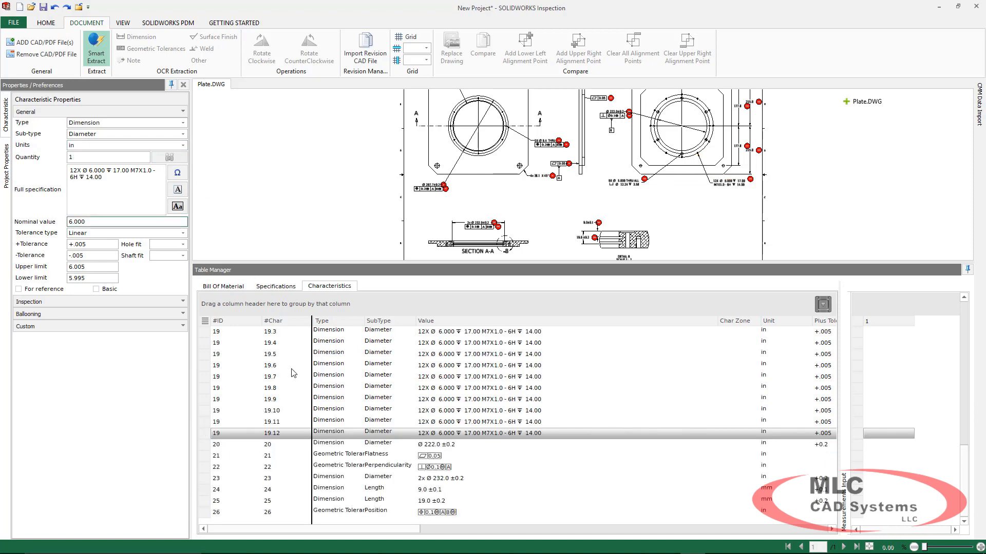
# - Split the 2x Ø 232.0 ±0.2 diameter from the section view into two individual characteristics
pyautogui.click(360, 483)
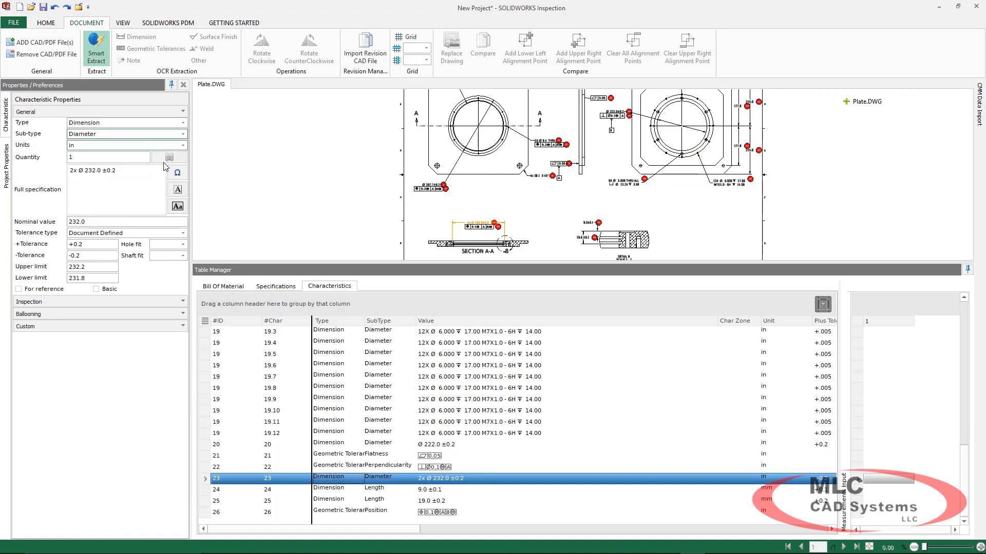
pyautogui.click(72, 157)
pyautogui.click(184, 157)
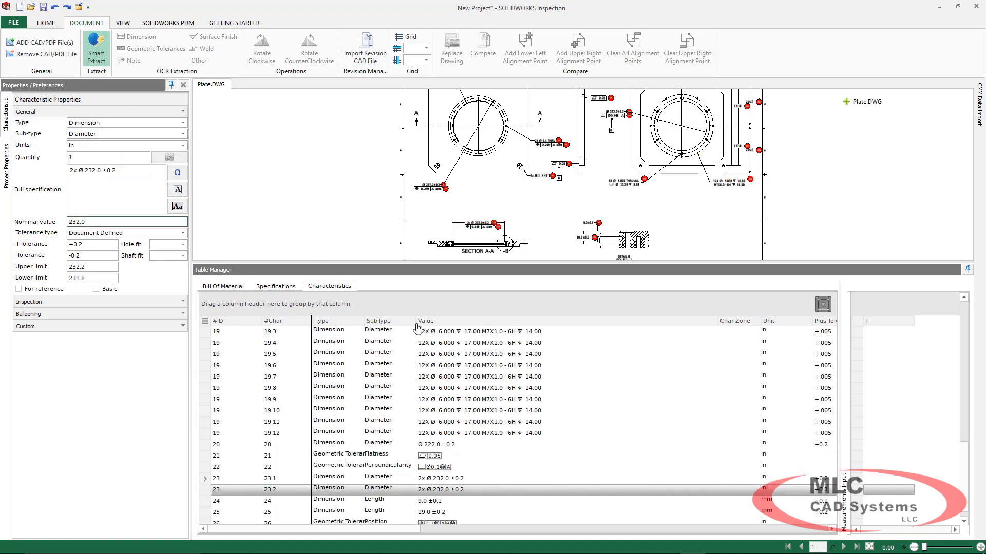
# - Export the plate's characteristics to Excel as Plate.xls using the AS9102 - MXpert.xlt template, and look through the generated Form 3
pyautogui.scroll(10, 482, 356)
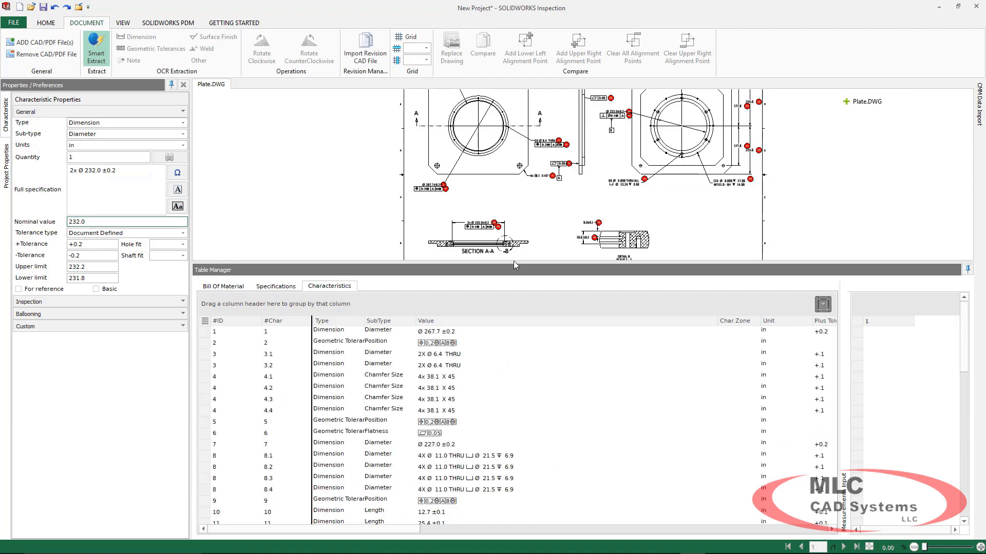
pyautogui.moveTo(513, 261); pyautogui.dragTo(516, 461)
pyautogui.click(45, 22)
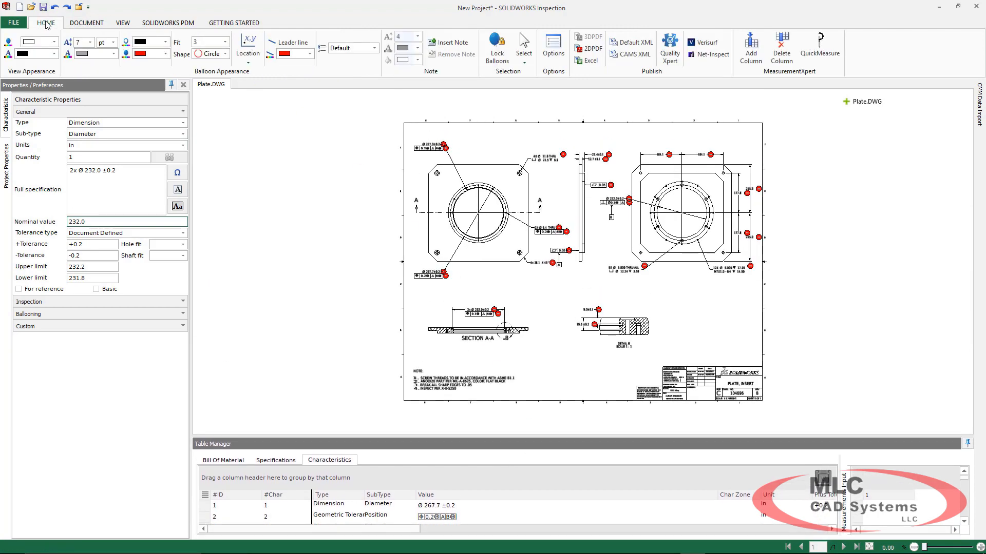
pyautogui.click(587, 60)
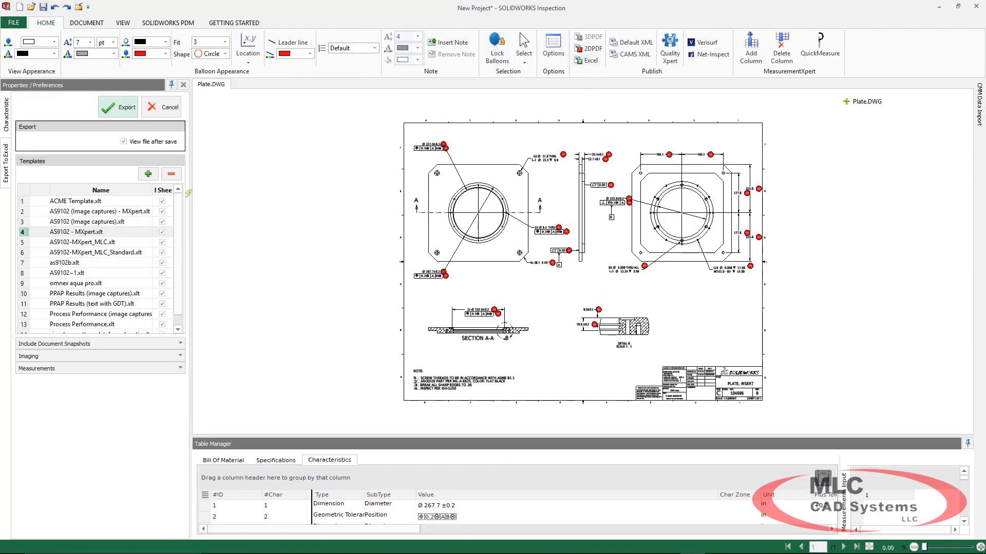
pyautogui.click(122, 107)
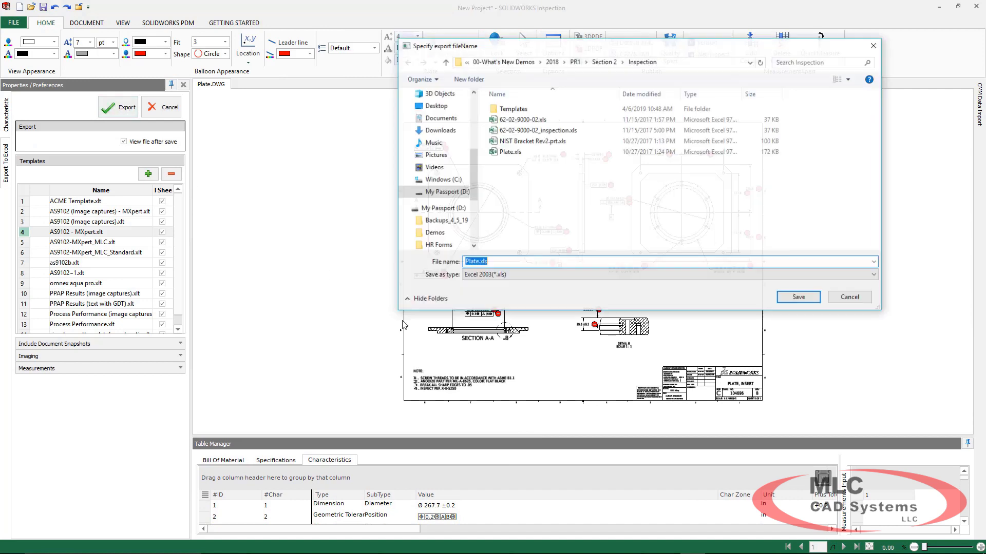
pyautogui.click(797, 299)
pyautogui.moveTo(368, 550)
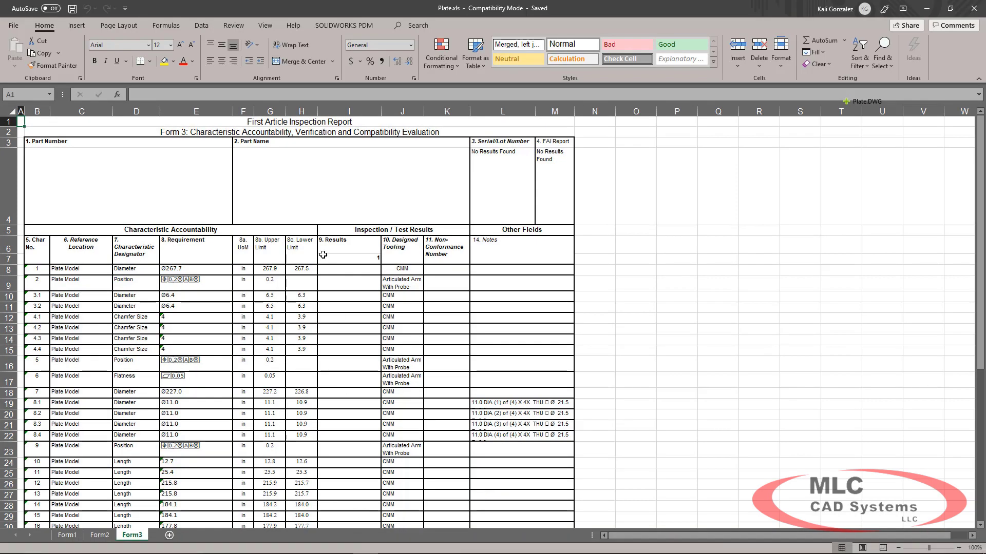
pyautogui.scroll(-3, 203, 197)
pyautogui.scroll(-6, 197, 259)
pyautogui.scroll(9, 197, 261)
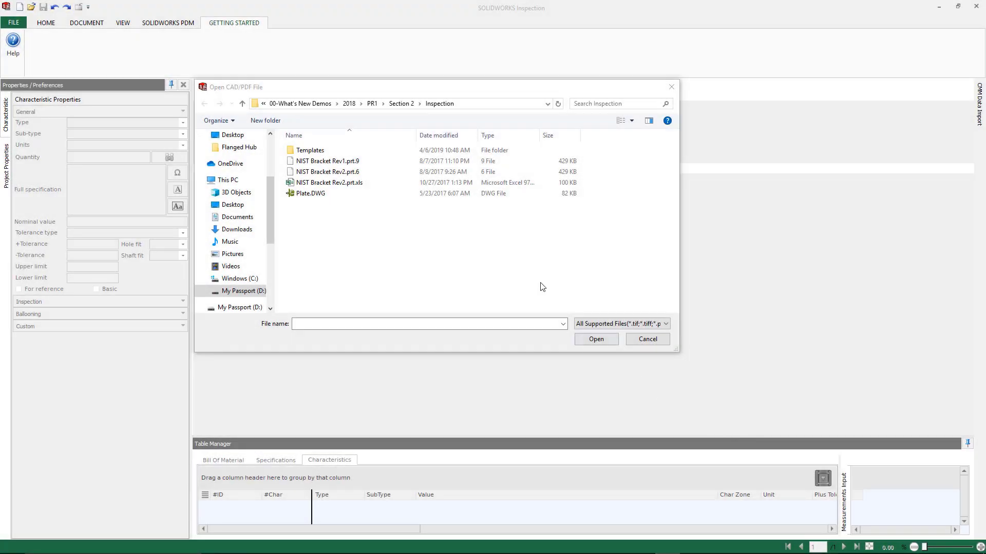
# - Open the part NIST Bracket Rev1.prt.9 in a new inspection project and display its DEFAULT capture with the annotations
pyautogui.click(331, 162)
pyautogui.click(591, 340)
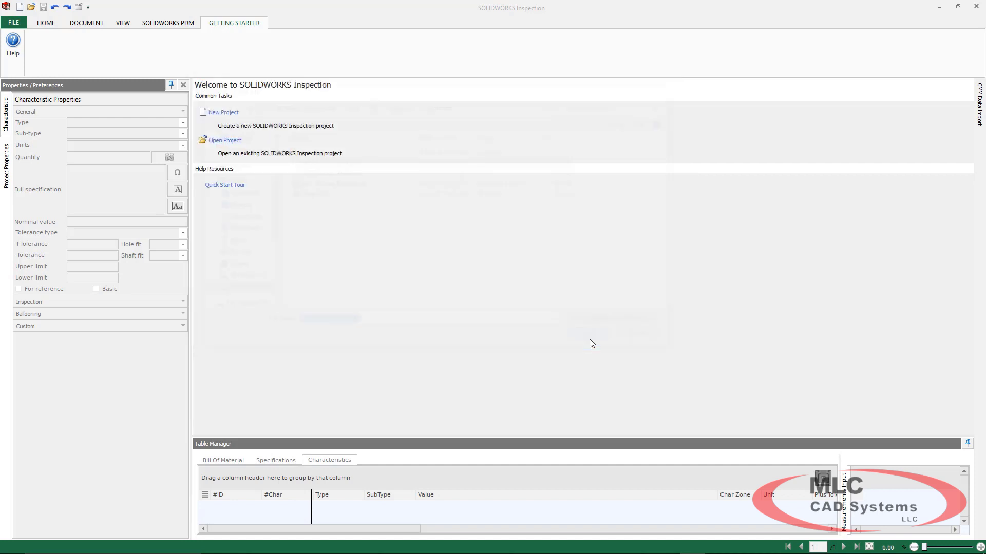
pyautogui.click(566, 339)
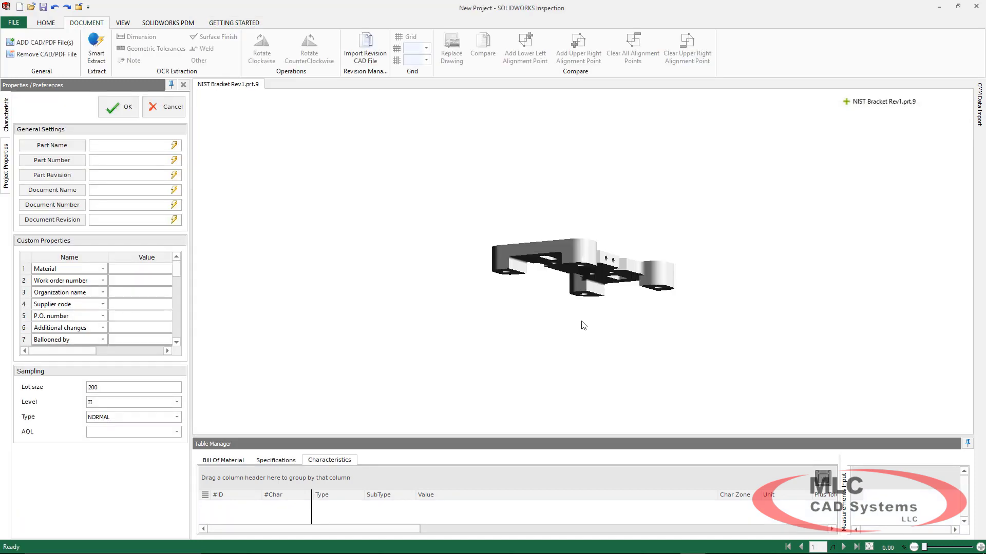
pyautogui.moveTo(580, 323); pyautogui.dragTo(525, 322, button='middle')
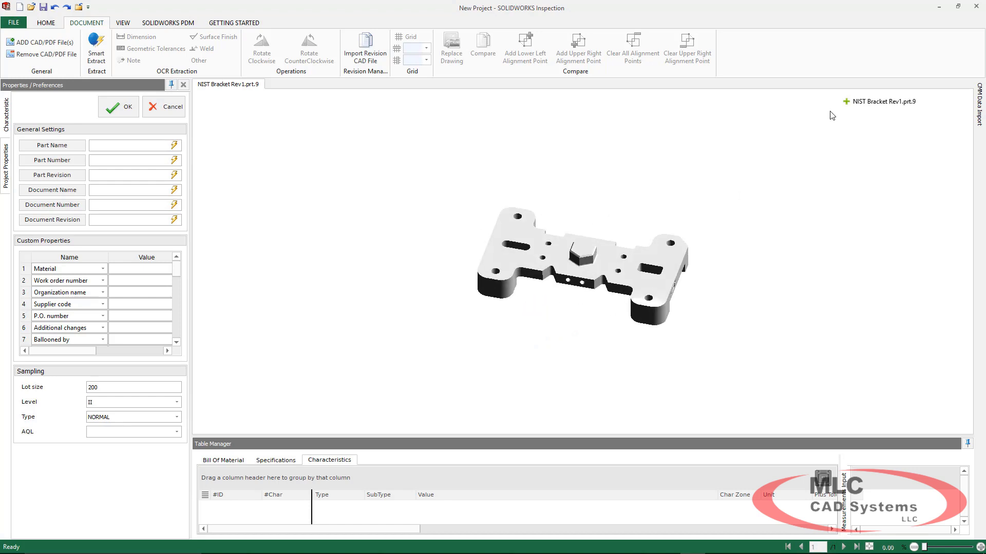
pyautogui.click(876, 110)
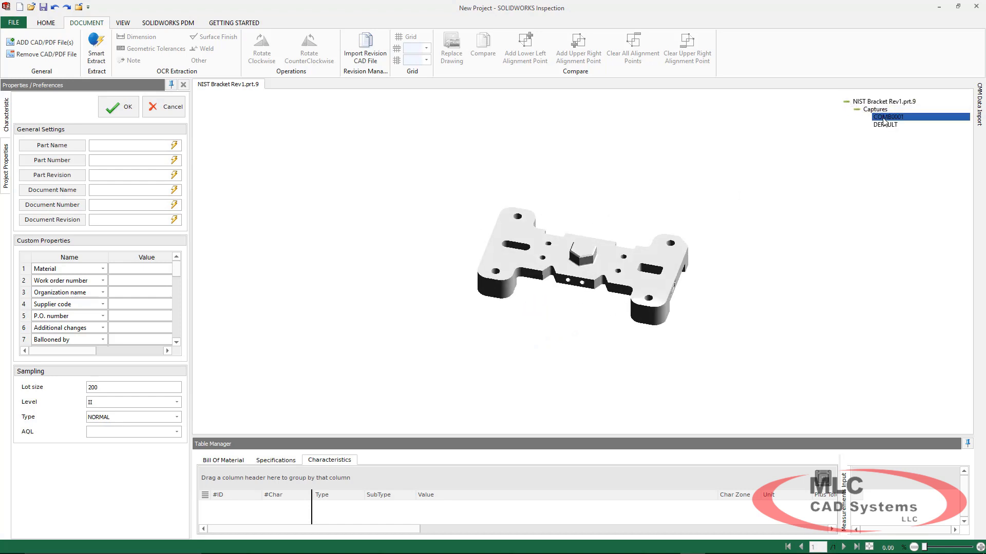
pyautogui.click(882, 124)
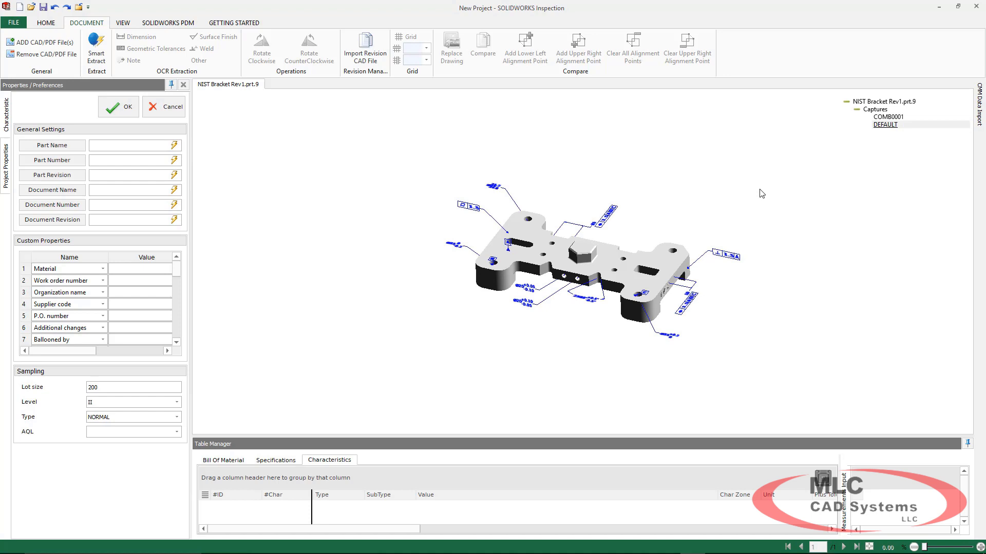
# - Smart-extract the 1.5 flatness tolerance and the Ø 35 diameter beside it, and extract all remaining annotations of the DEFAULT capture
pyautogui.moveTo(761, 194); pyautogui.dragTo(698, 191, button='middle')
pyautogui.scroll(2, 489, 160)
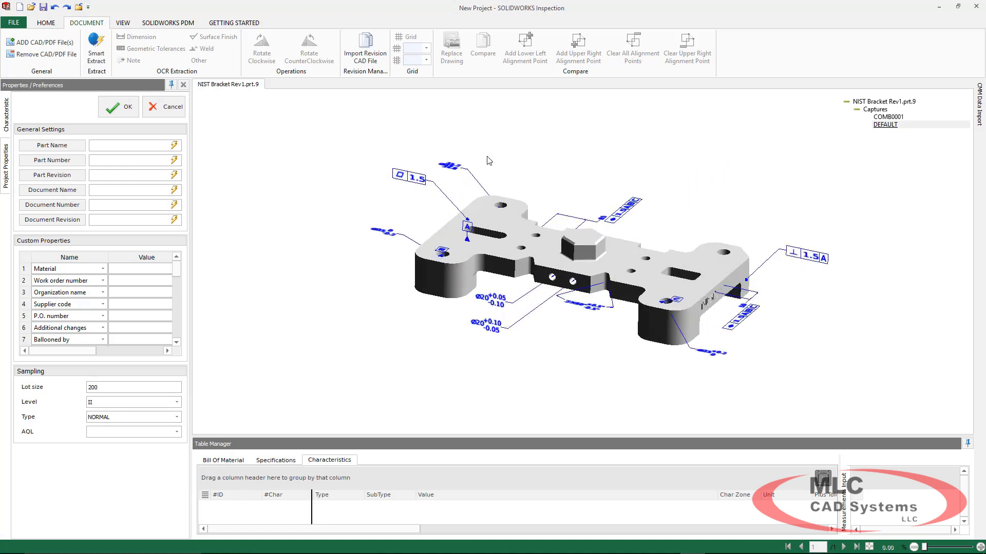
pyautogui.click(103, 54)
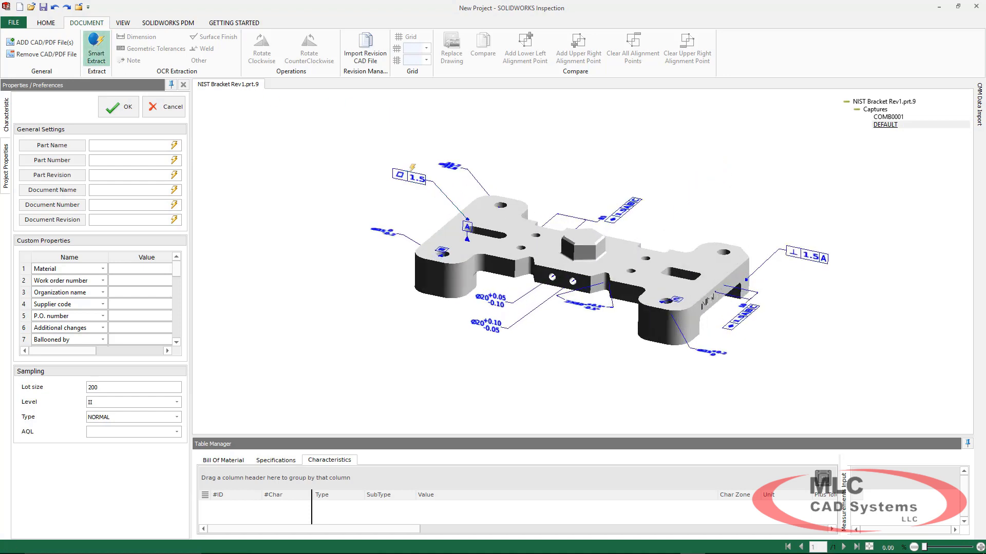
pyautogui.click(412, 168)
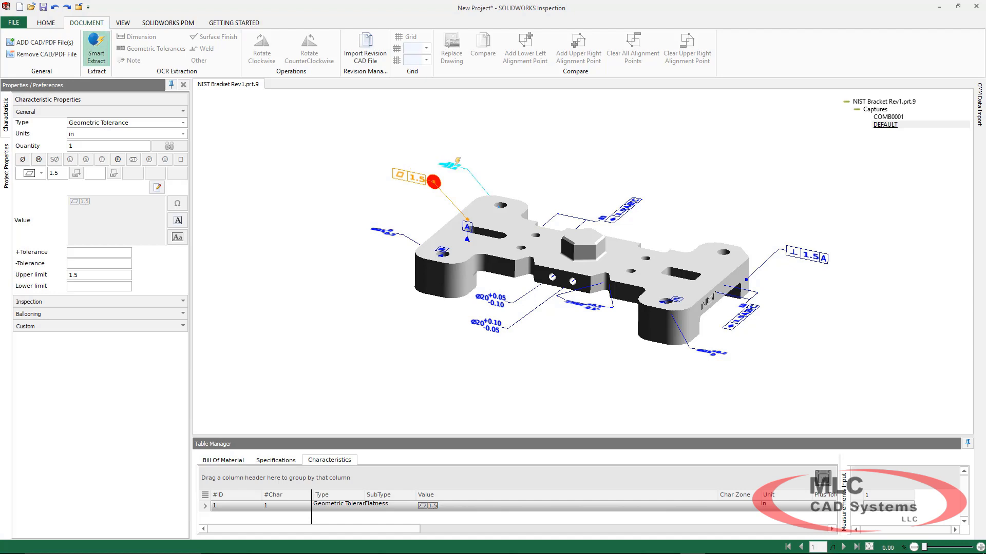
pyautogui.click(455, 165)
pyautogui.rightClick(885, 124)
pyautogui.click(918, 131)
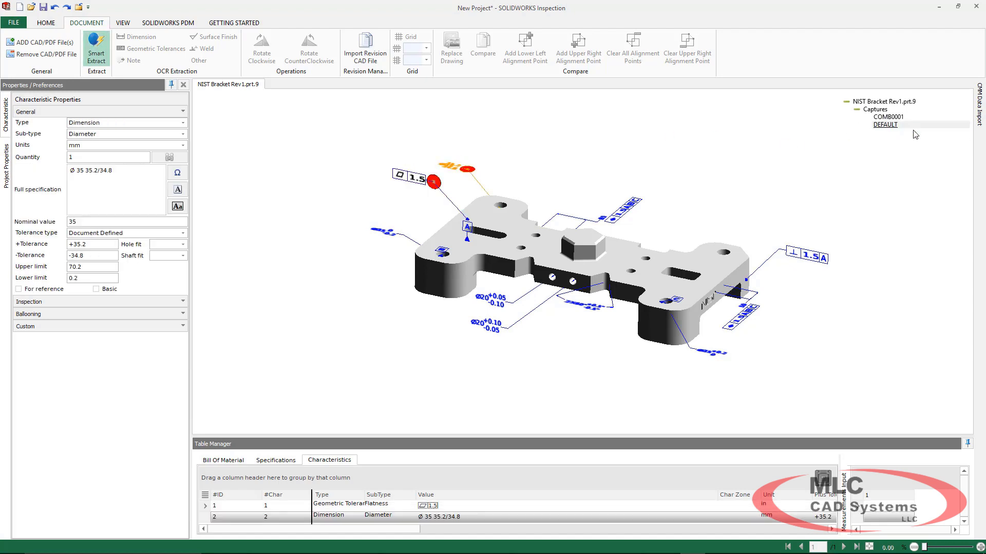
# - Delete the datum B and datum A characteristics at the end of the characteristics table
pyautogui.moveTo(526, 438); pyautogui.dragTo(526, 293)
pyautogui.scroll(-1, 432, 390)
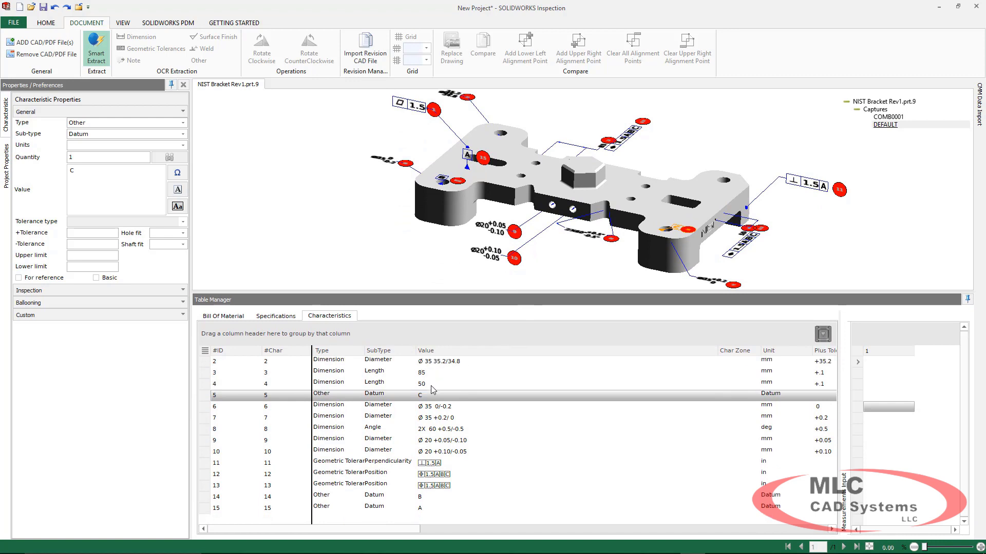
pyautogui.click(252, 497)
pyautogui.keyDown('shift'); pyautogui.click(242, 508); pyautogui.keyUp('shift')
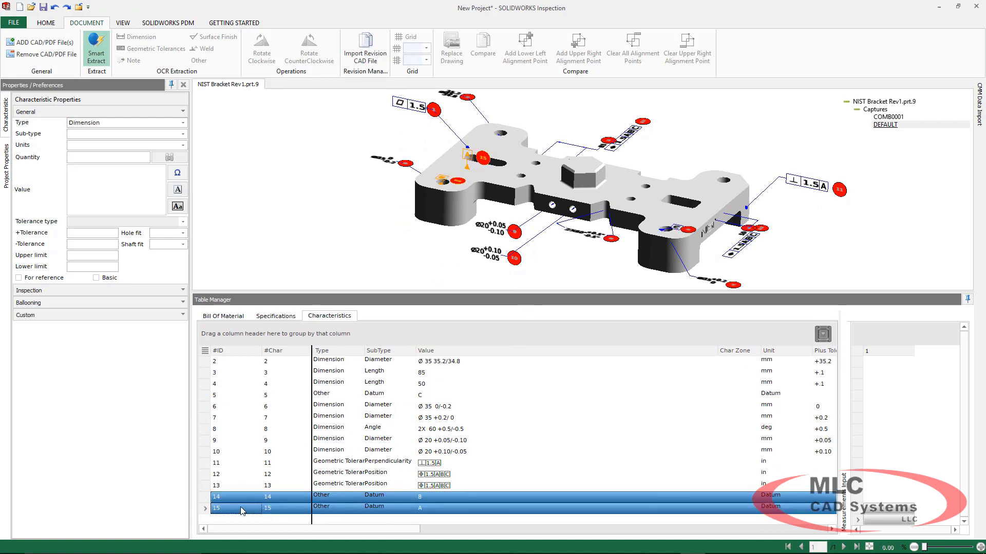
pyautogui.rightClick(242, 508)
pyautogui.click(262, 370)
pyautogui.click(524, 308)
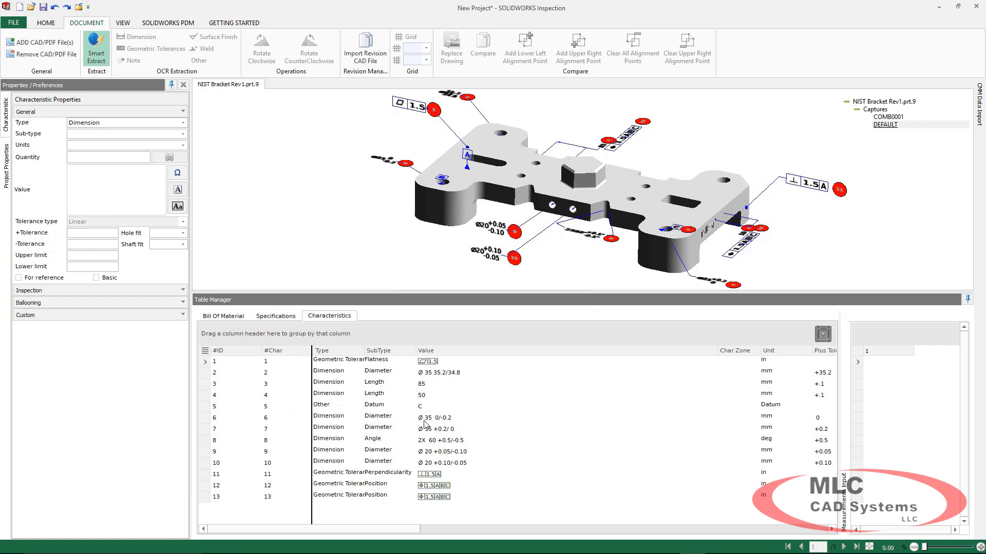
# - Split the 2X 60 +0.5/-0.5 angle into two individual characteristics
pyautogui.click(281, 445)
pyautogui.click(169, 157)
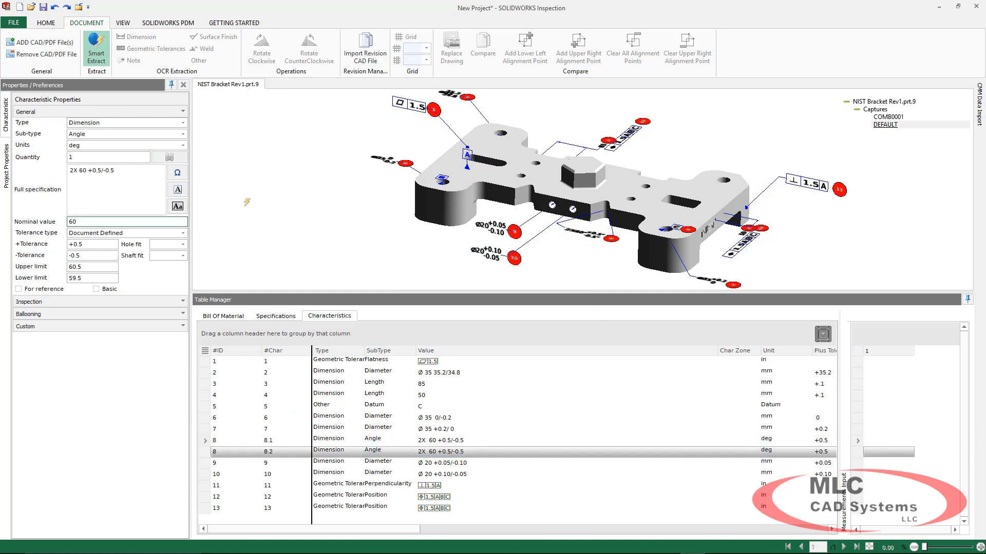
pyautogui.moveTo(454, 300); pyautogui.dragTo(454, 445)
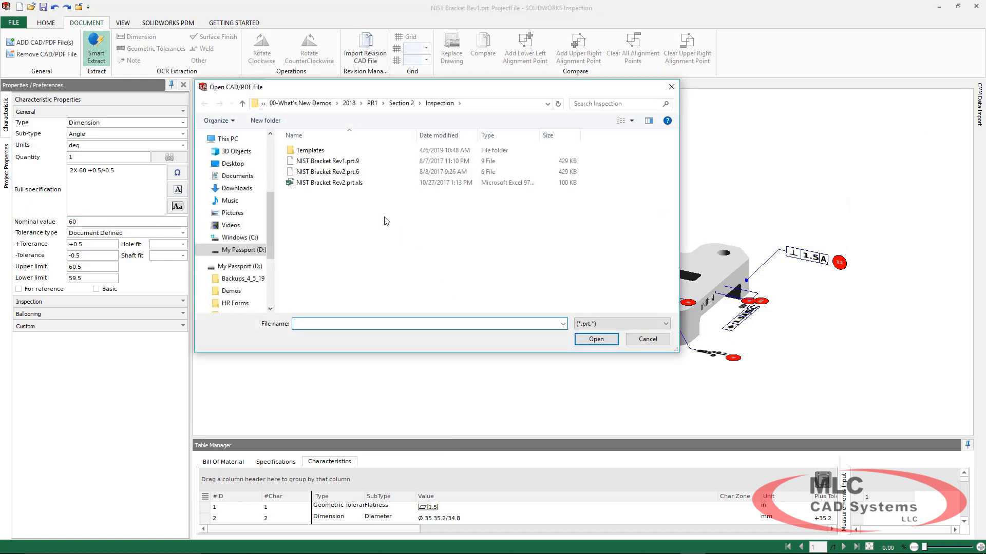
# - Import NIST Bracket Rev2.prt.6 as the revision CAD file and choose automated revision processing
pyautogui.click(332, 172)
pyautogui.click(596, 339)
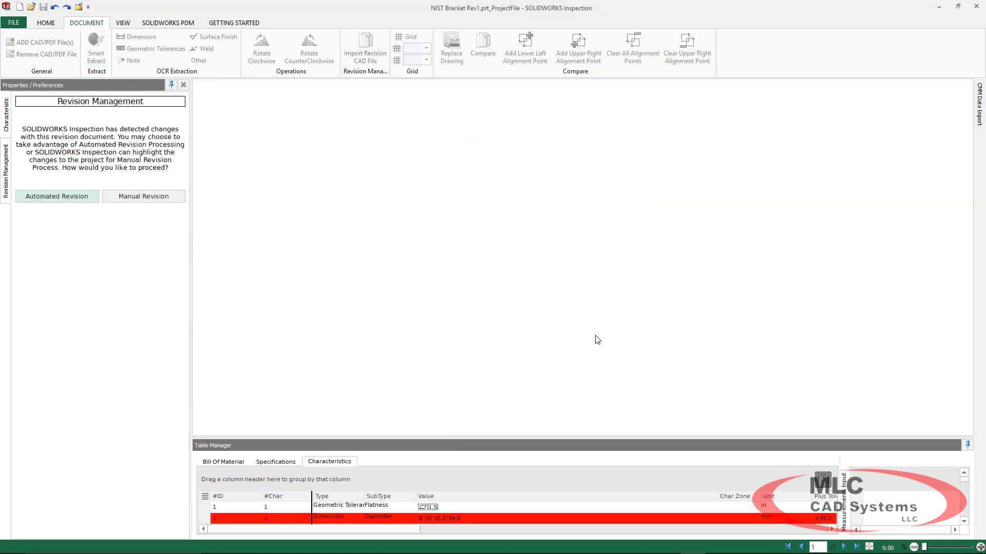
pyautogui.click(75, 195)
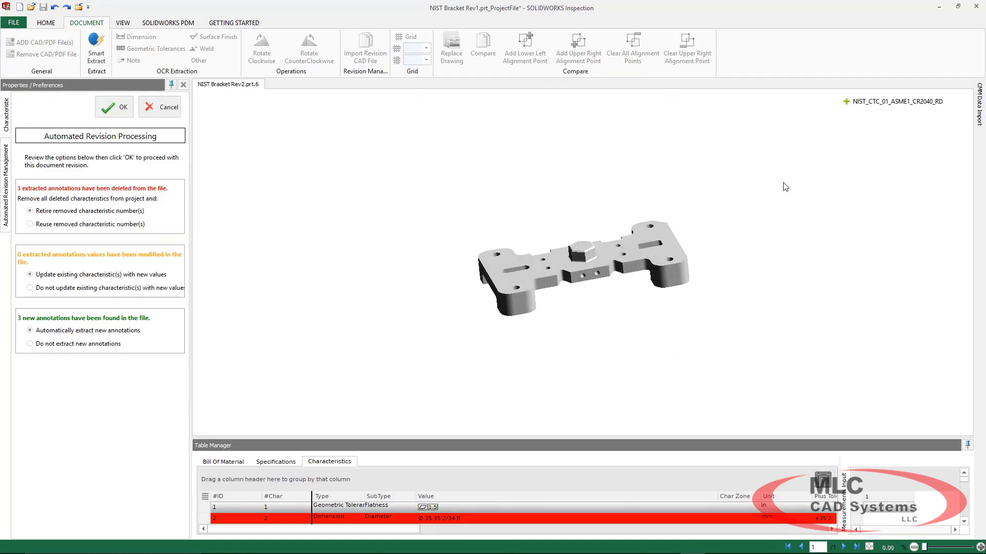
# - Check the changes in the revised part's DEFAULT capture and table, and apply the revision, retiring removed numbers and extracting new annotations
pyautogui.click(846, 102)
pyautogui.click(856, 109)
pyautogui.click(884, 125)
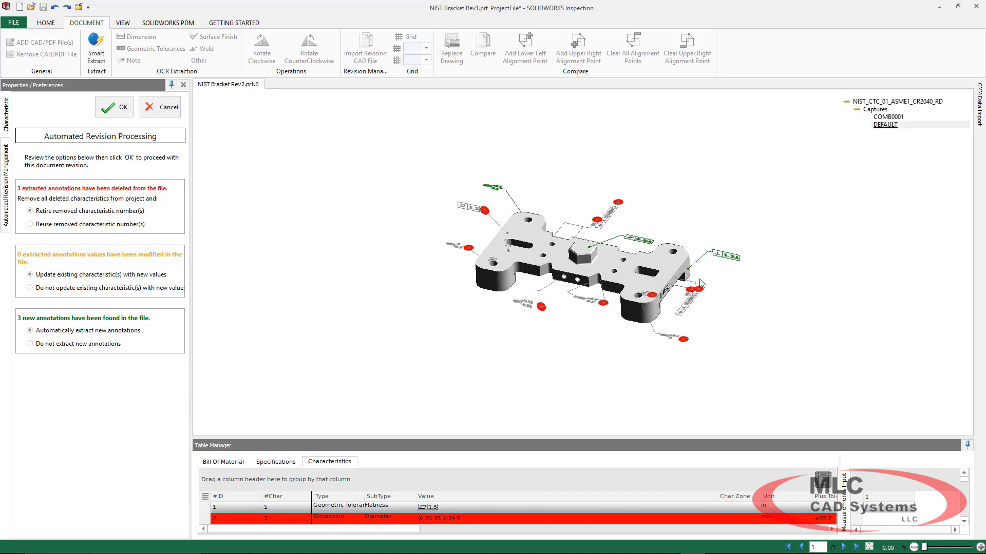
pyautogui.moveTo(595, 438); pyautogui.dragTo(596, 307)
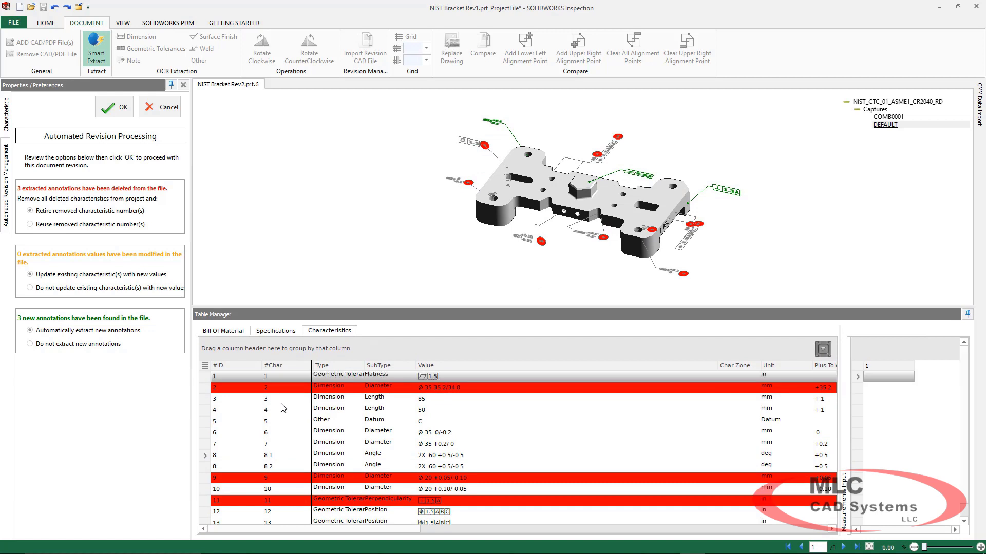
pyautogui.click(110, 107)
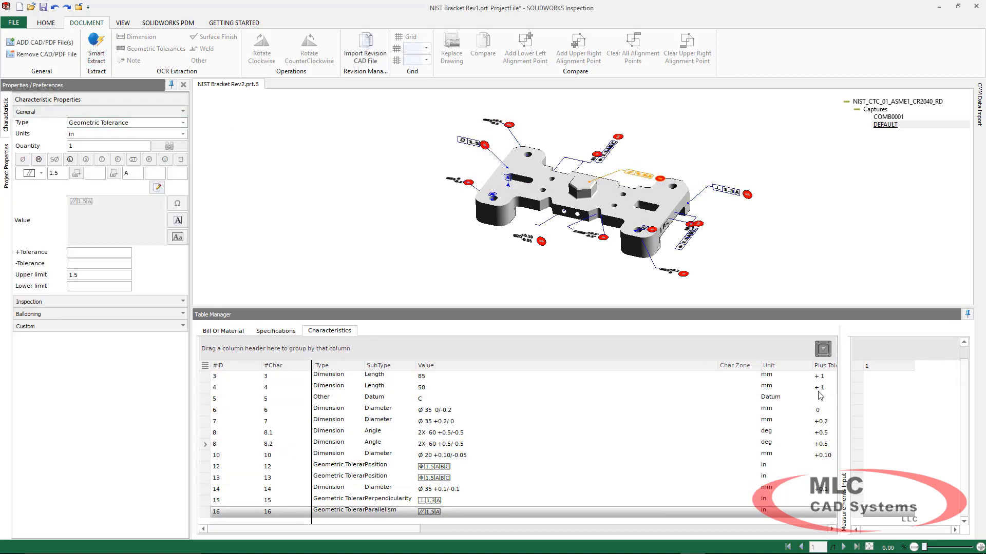
# - Export the revised bracket's characteristics to Excel as NIST Bracket Rev2.prt.xls using the AS9102 - MXpert.xlt template, and look over Form 3
pyautogui.click(256, 414)
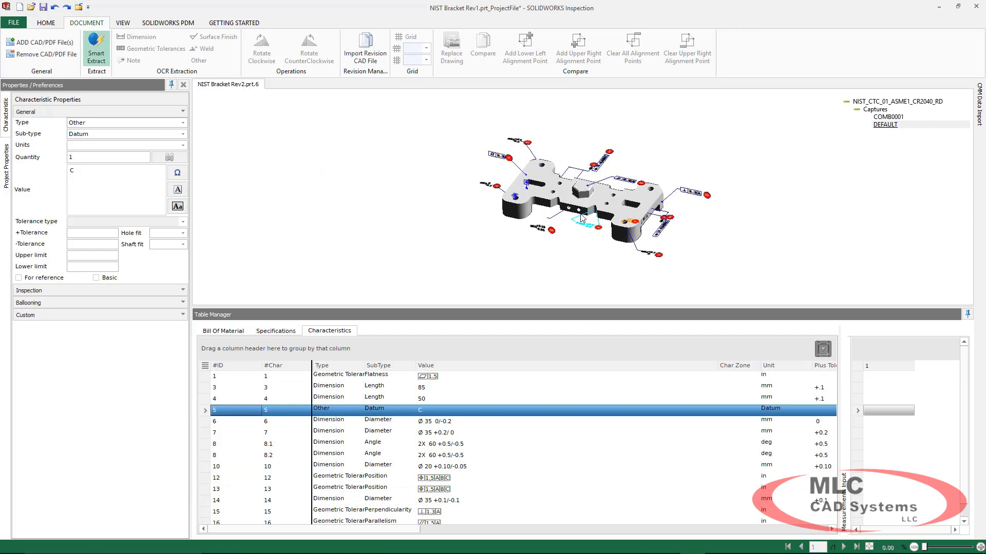
pyautogui.click(50, 23)
pyautogui.click(587, 60)
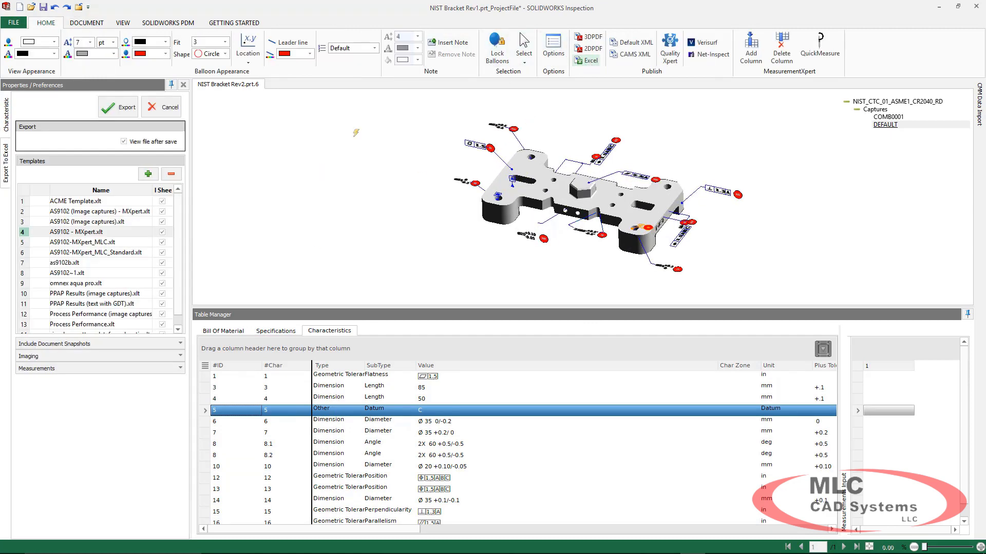
pyautogui.click(114, 107)
pyautogui.press('Return')
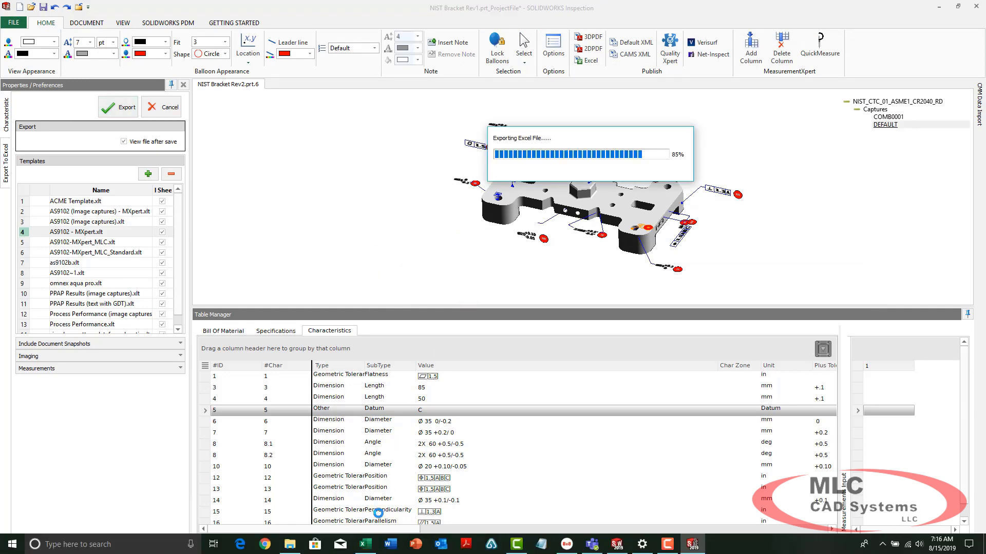
pyautogui.scroll(-2, 345, 360)
pyautogui.scroll(2, 345, 360)
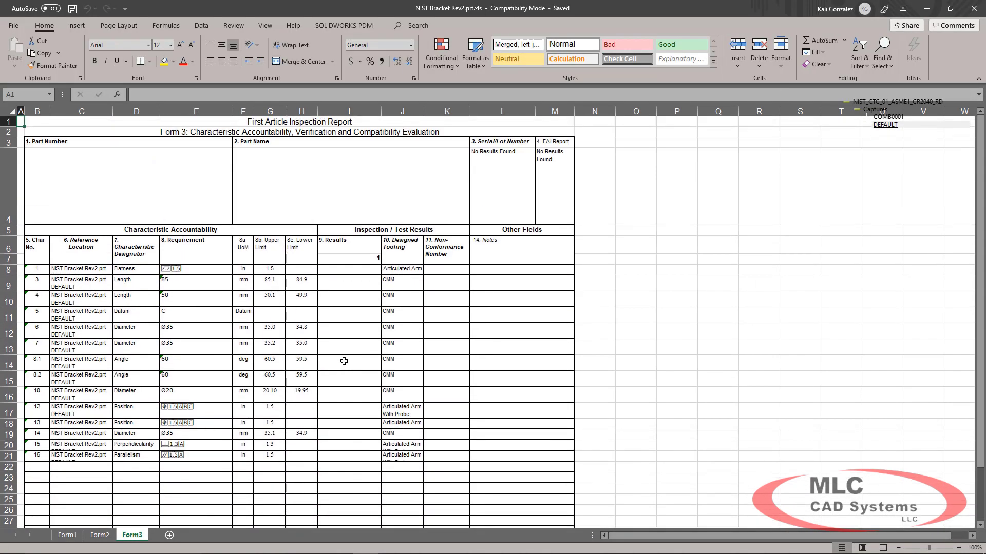